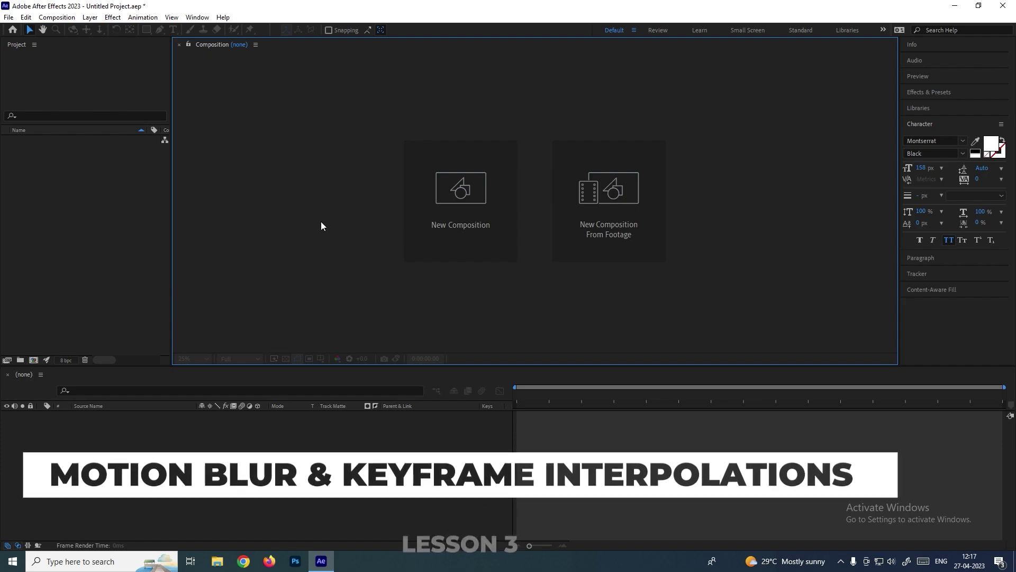
Create a new composition named Comp 1 with the HD 1920x1080, 29.97 fps preset.
click(57, 17)
click(68, 31)
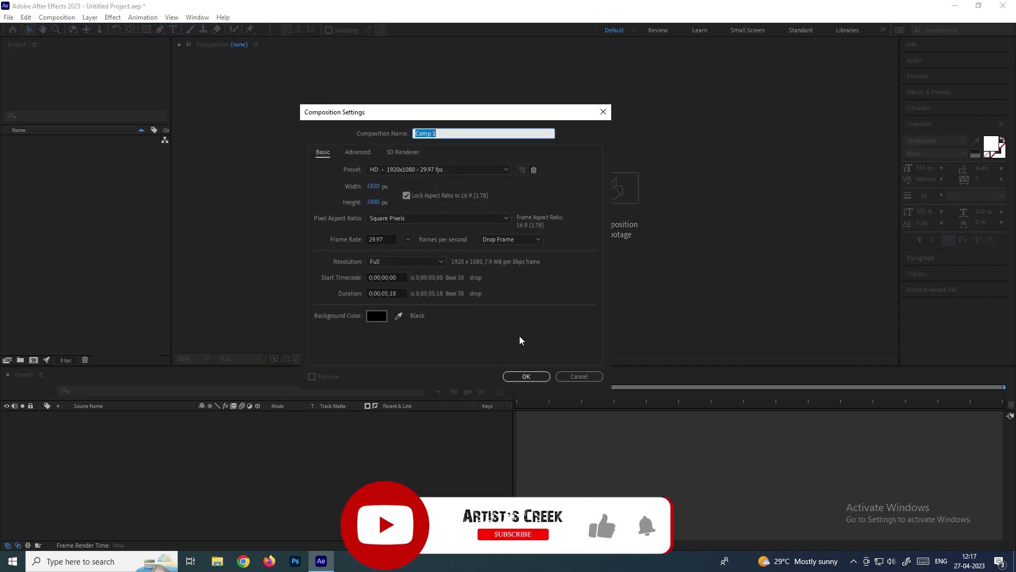
click(522, 328)
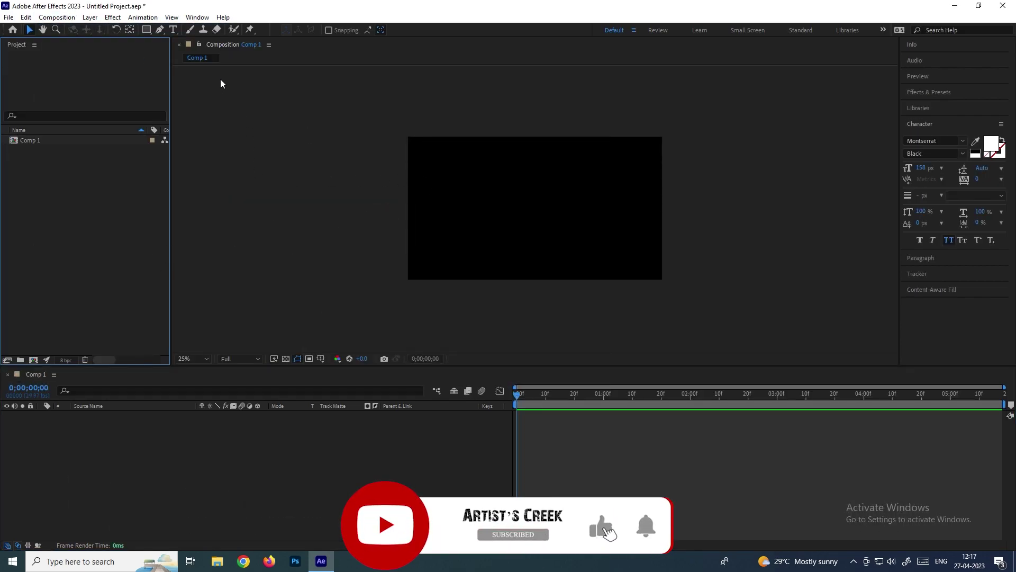
Add a text layer reading "motion blur" and place it around the centre of the frame.
click(173, 30)
click(495, 233)
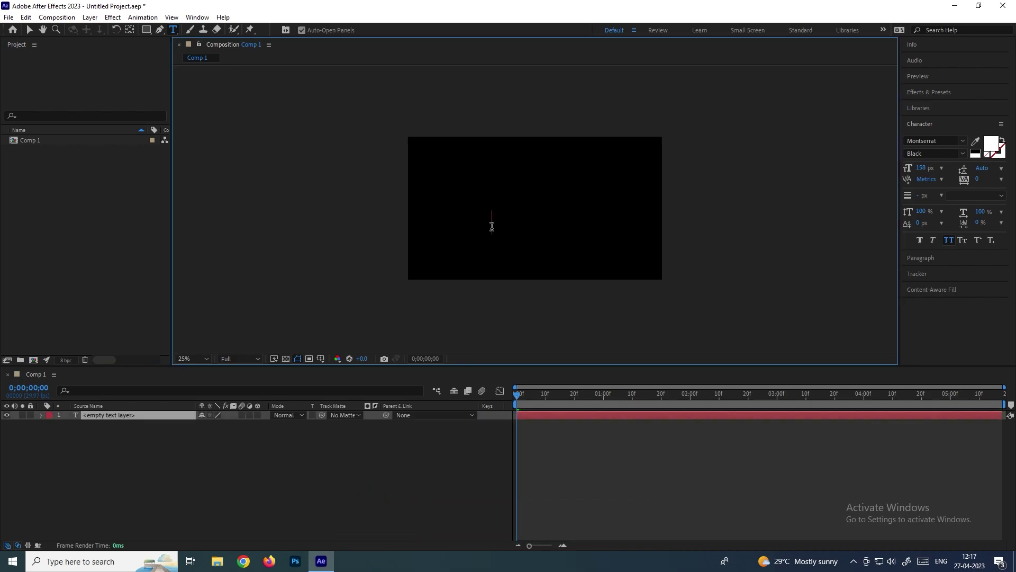
text(motion blur)
click(30, 29)
drag(608, 218, 573, 212)
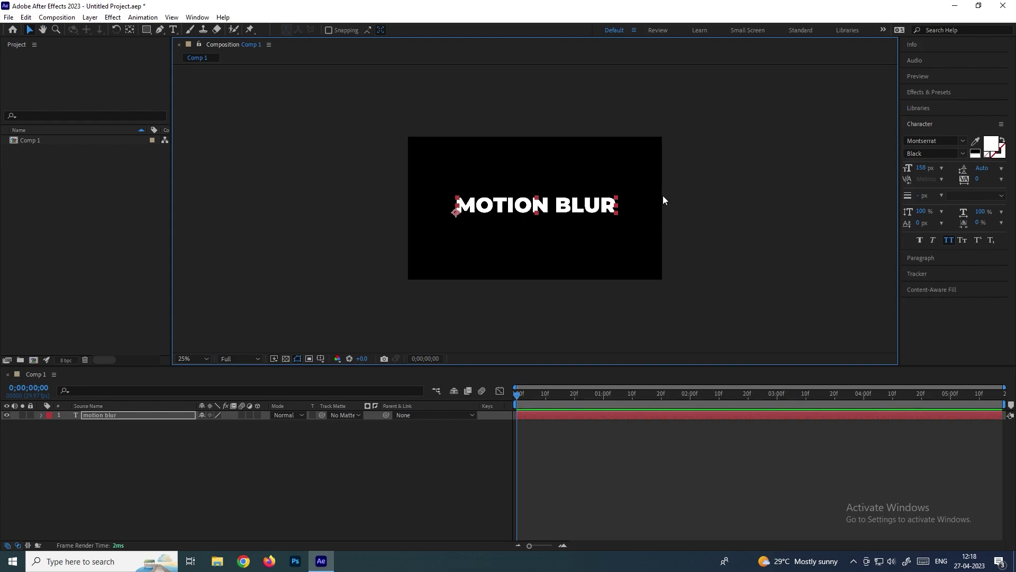
Show the text layer's Position, Scale, Anchor Point, Rotation and Opacity properties in turn, ending with Position.
click(132, 417)
key(p)
click(150, 431)
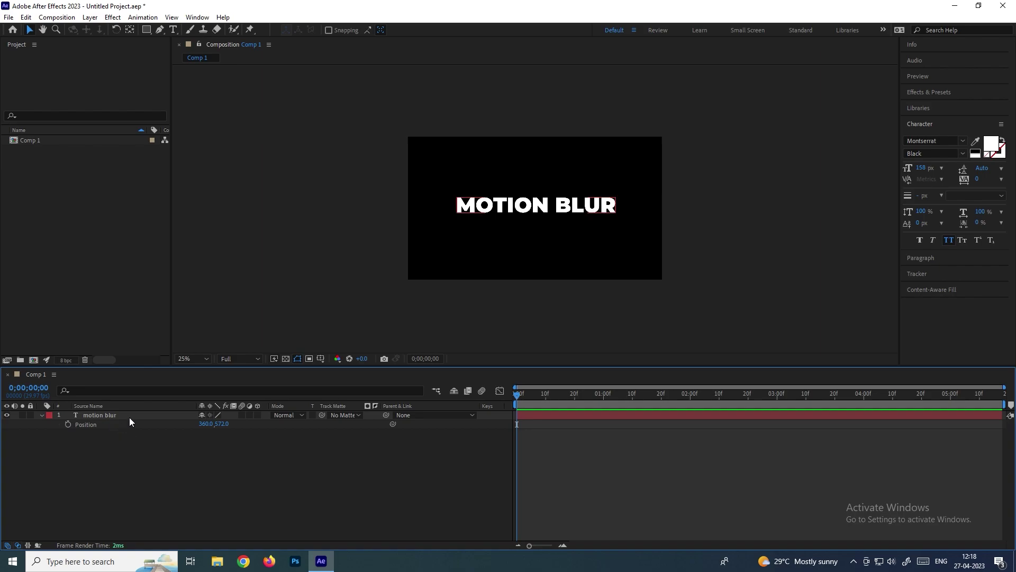
click(100, 418)
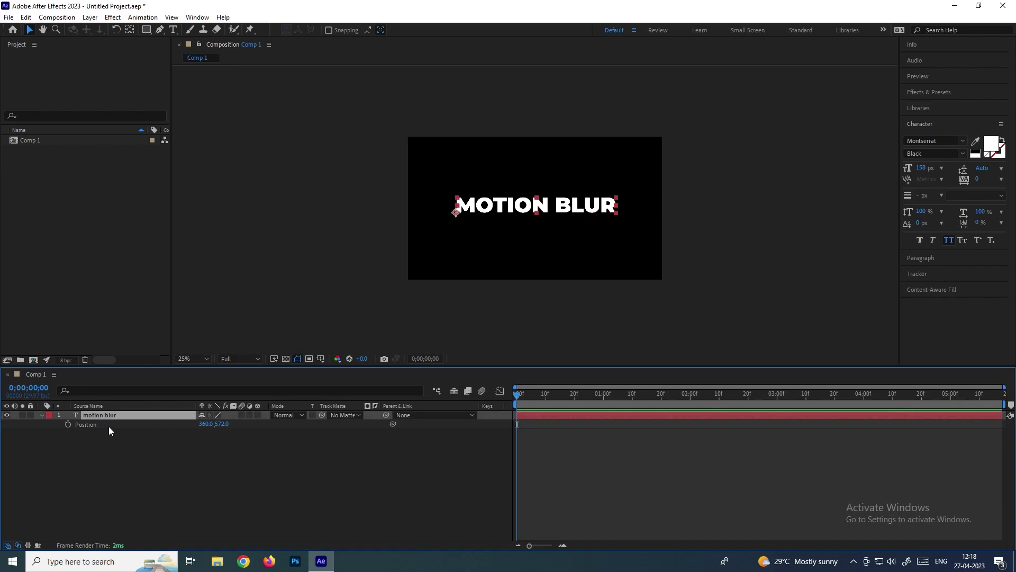
key(s)
key(a)
key(r)
key(t)
key(p)
Keyframe the text's Position from about -1324, 572 off-frame at frame 0 to about 380, 572 at frame 21, and preview it.
drag(545, 214, 346, 204)
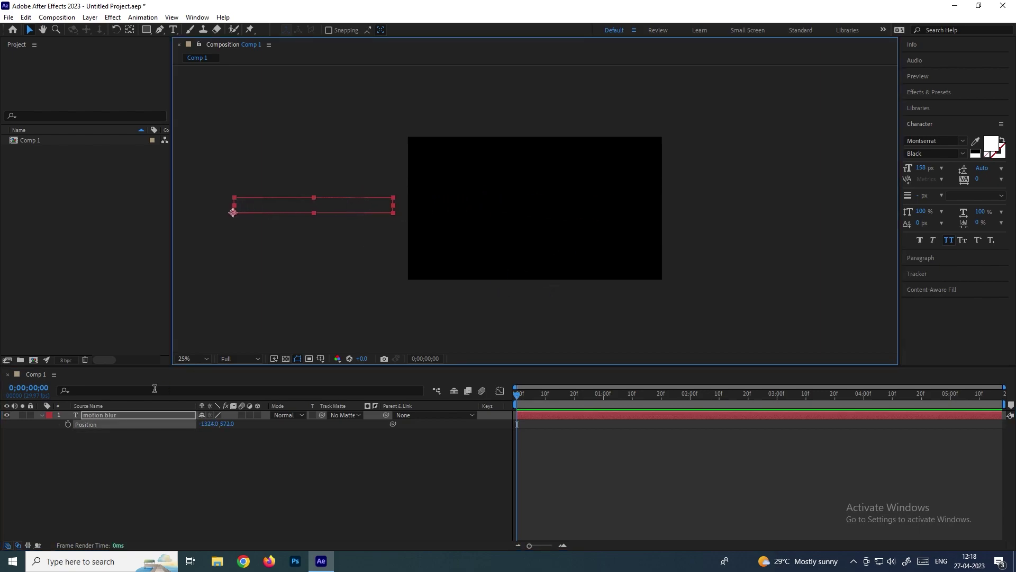
click(67, 424)
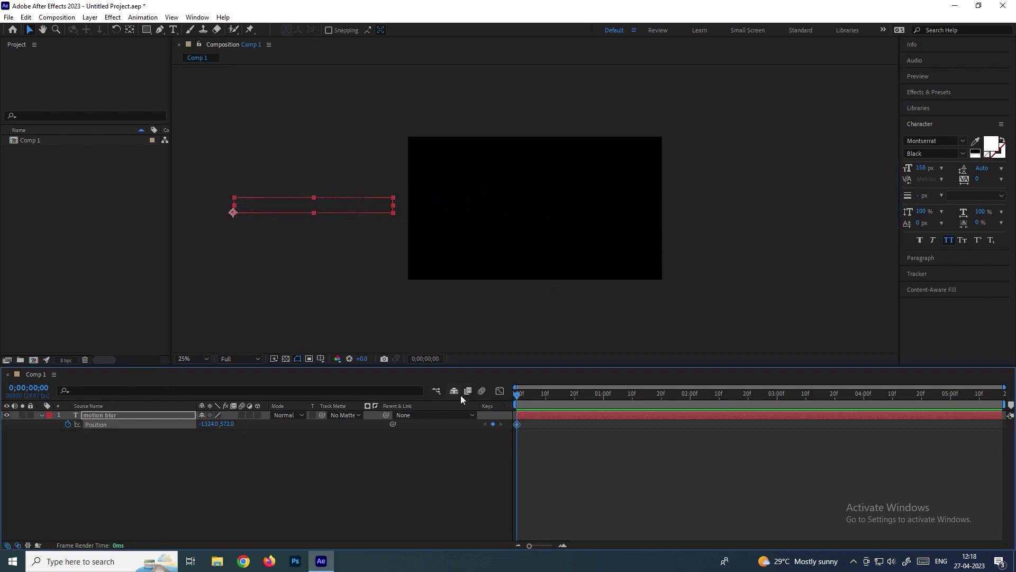
drag(535, 401, 578, 400)
drag(369, 213, 595, 214)
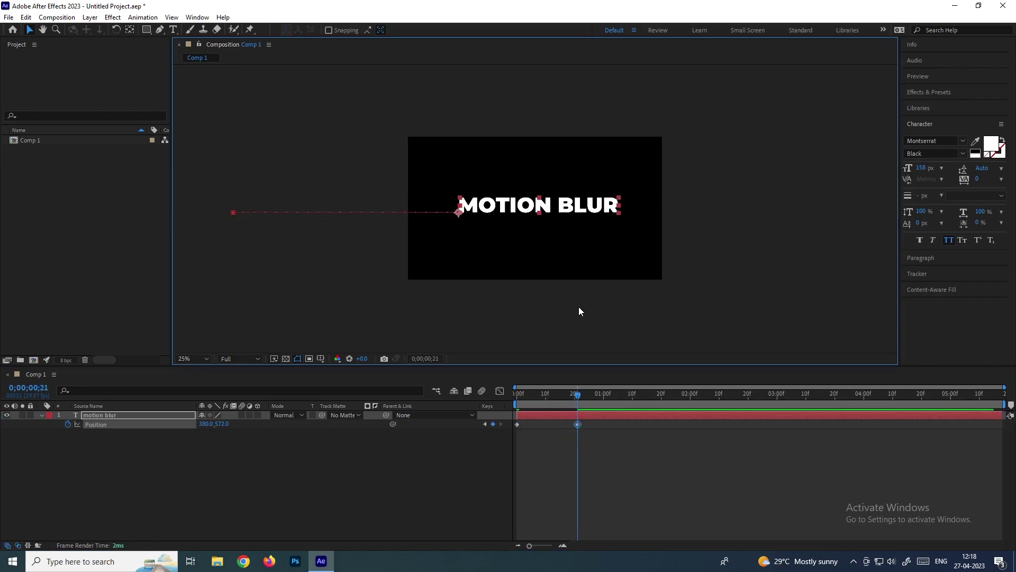
click(580, 398)
key(space)
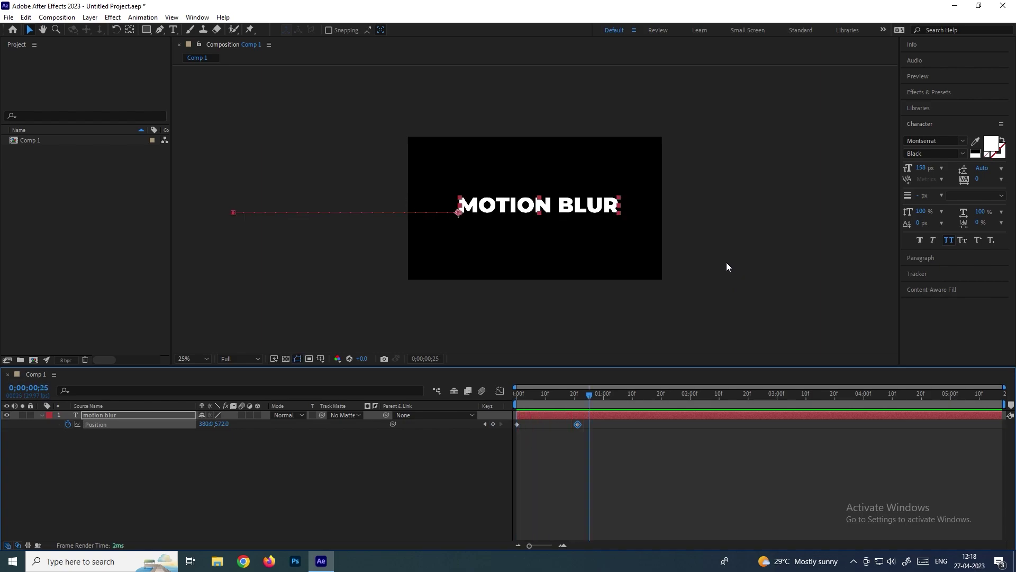
Enable motion blur for the composition and for the motion blur text layer, then preview the slide-in around frame 5.
click(485, 390)
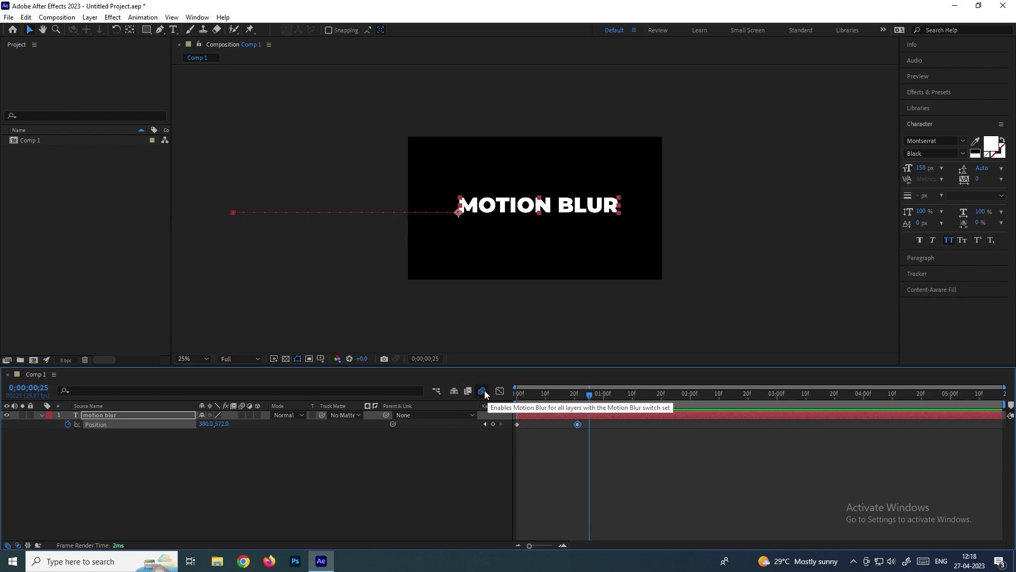
click(173, 416)
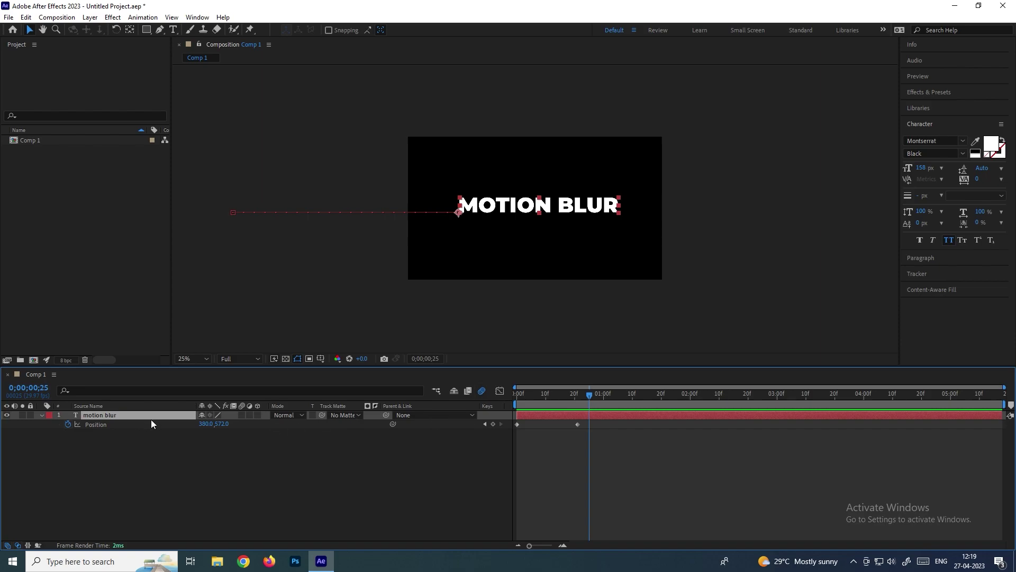
click(149, 436)
click(112, 416)
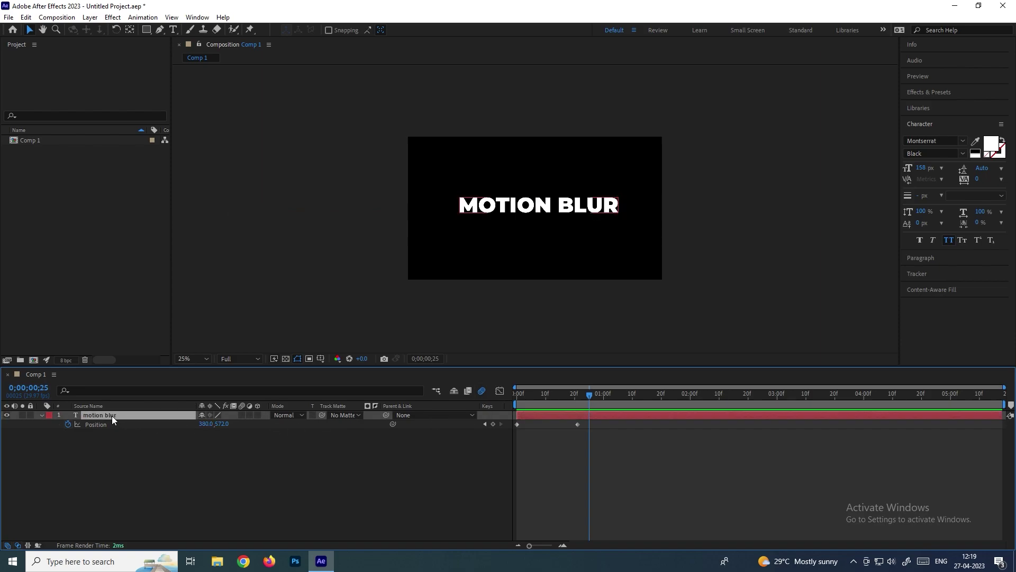
click(241, 414)
drag(588, 398, 489, 389)
key(space)
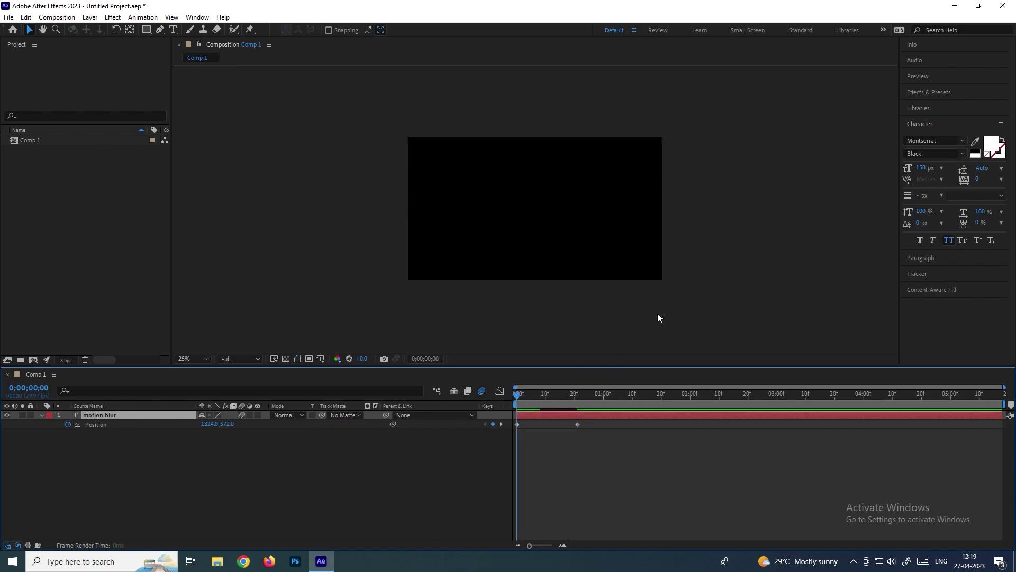
key(space)
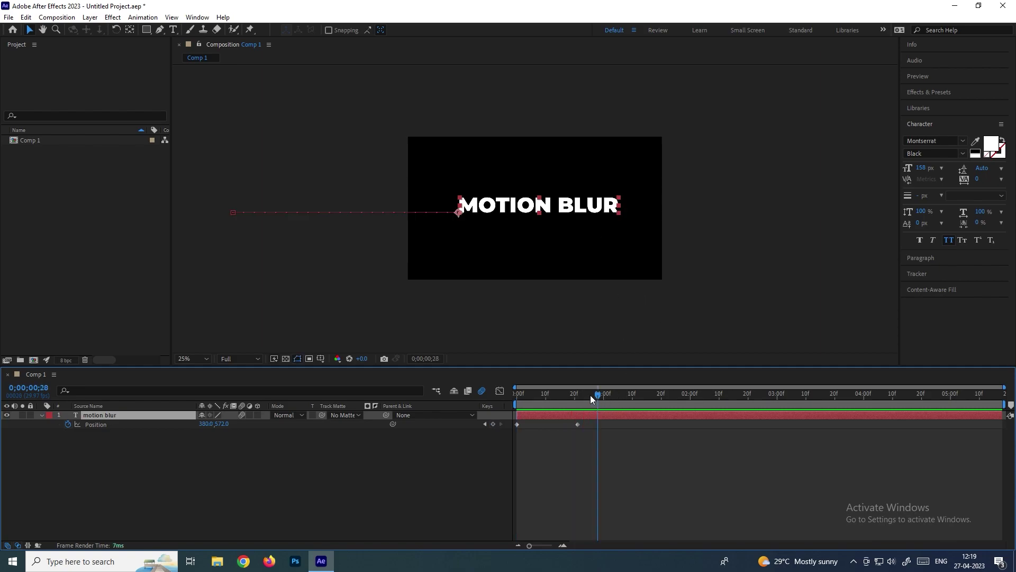
drag(593, 395, 531, 395)
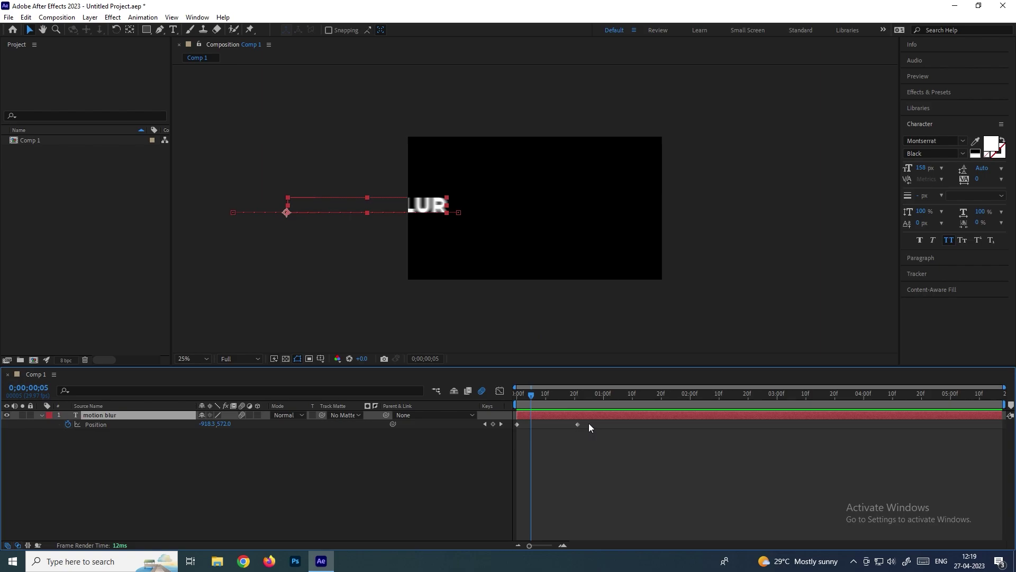
Slow the text's slide-in by moving the second Position keyframe to about 2;18, and preview it.
drag(576, 424, 742, 424)
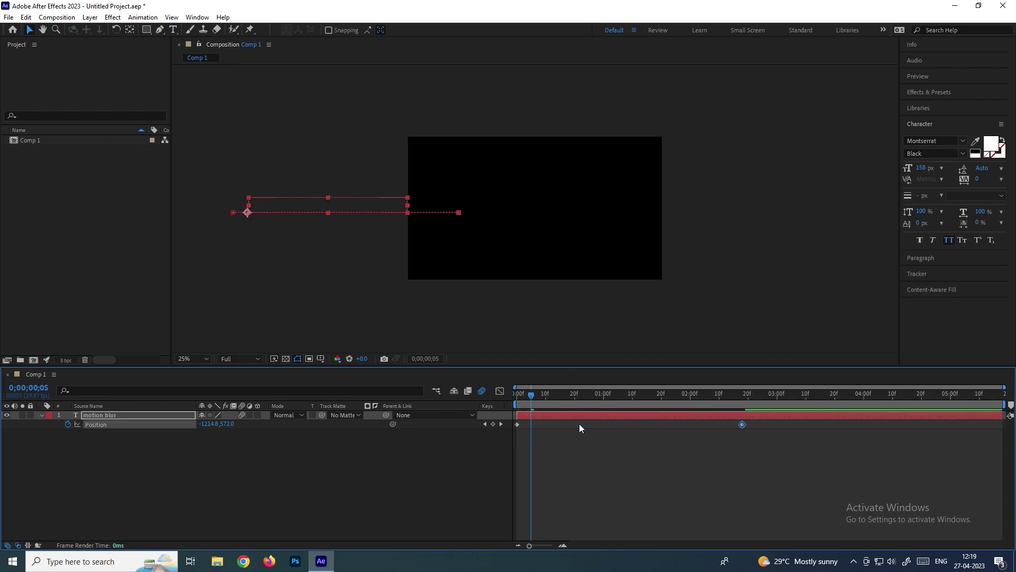
key(space)
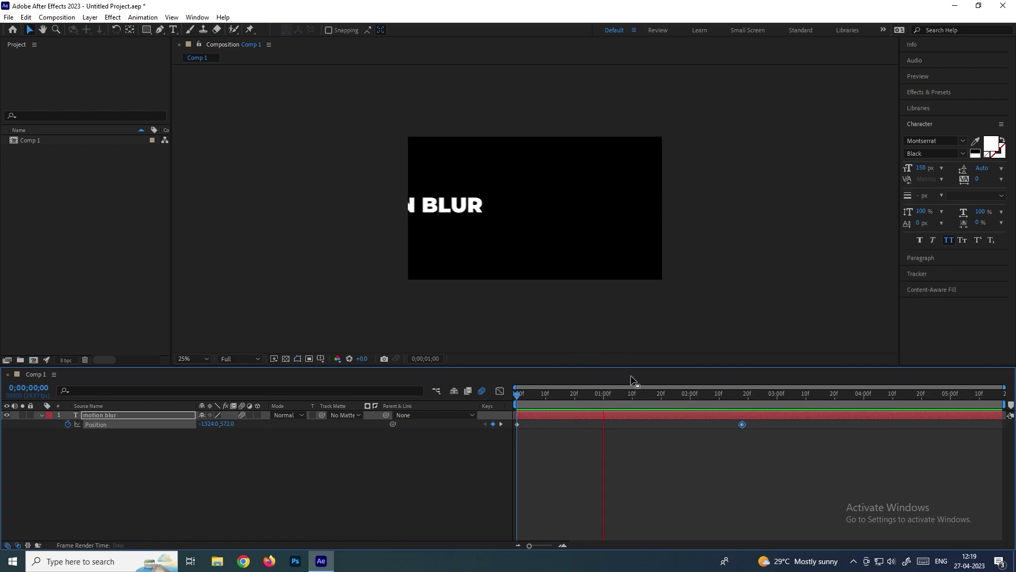
click(724, 456)
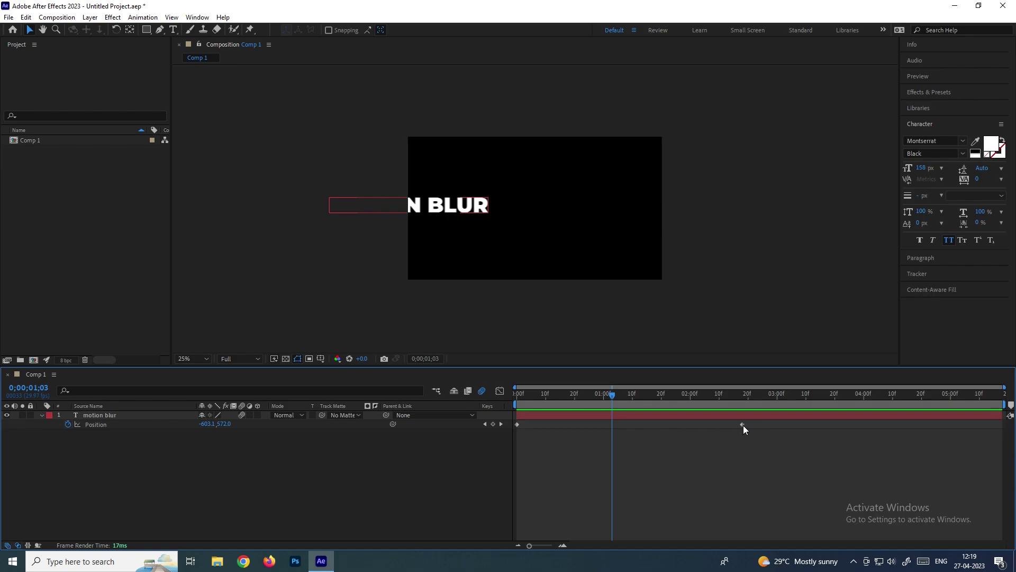
Speed up the slide-in by moving the second Position keyframe to about frame 7, and check the blur at frame 3.
drag(743, 425, 538, 430)
key(Home)
key(space)
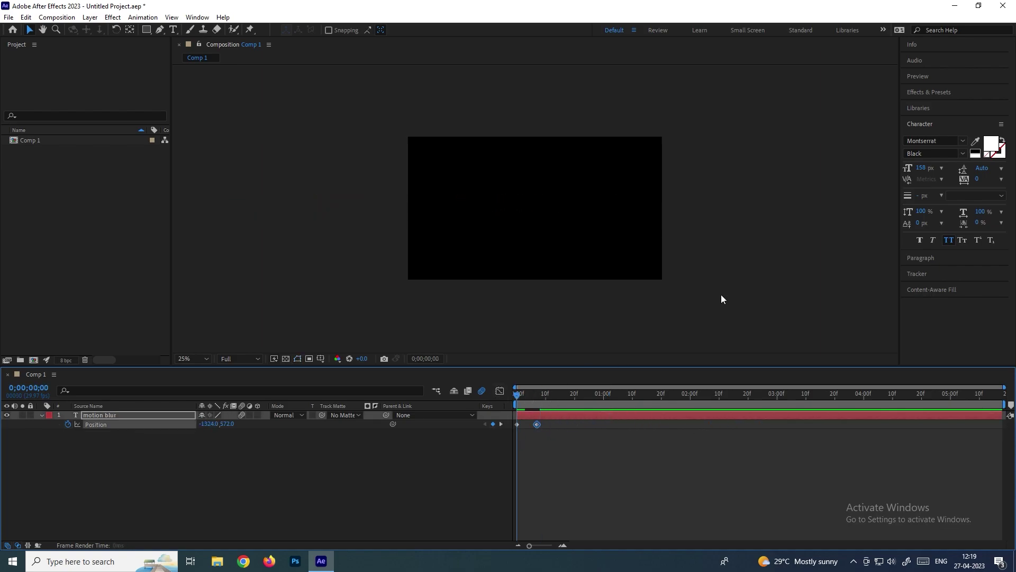
key(space)
key(Home)
key(space)
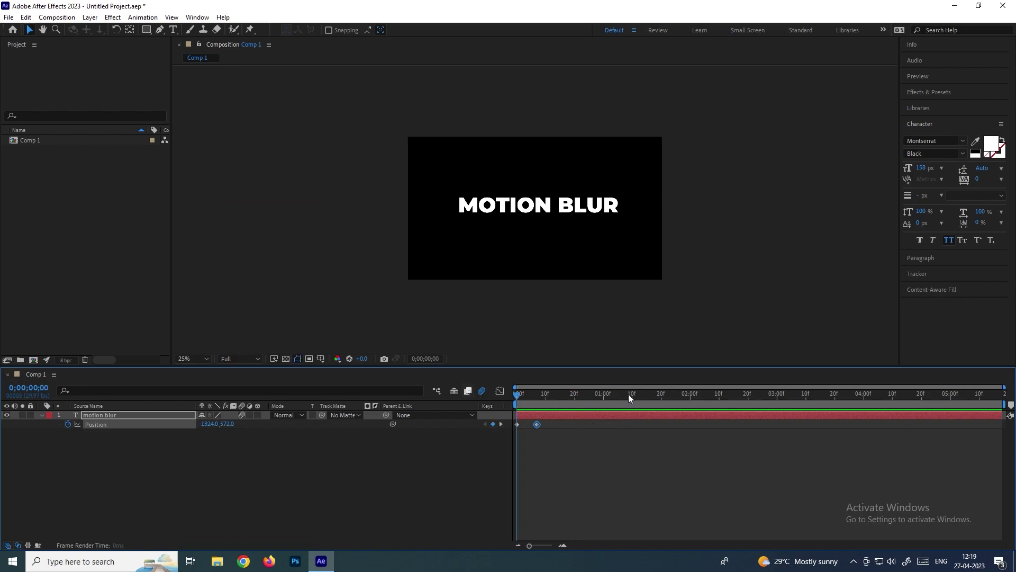
drag(563, 396, 526, 396)
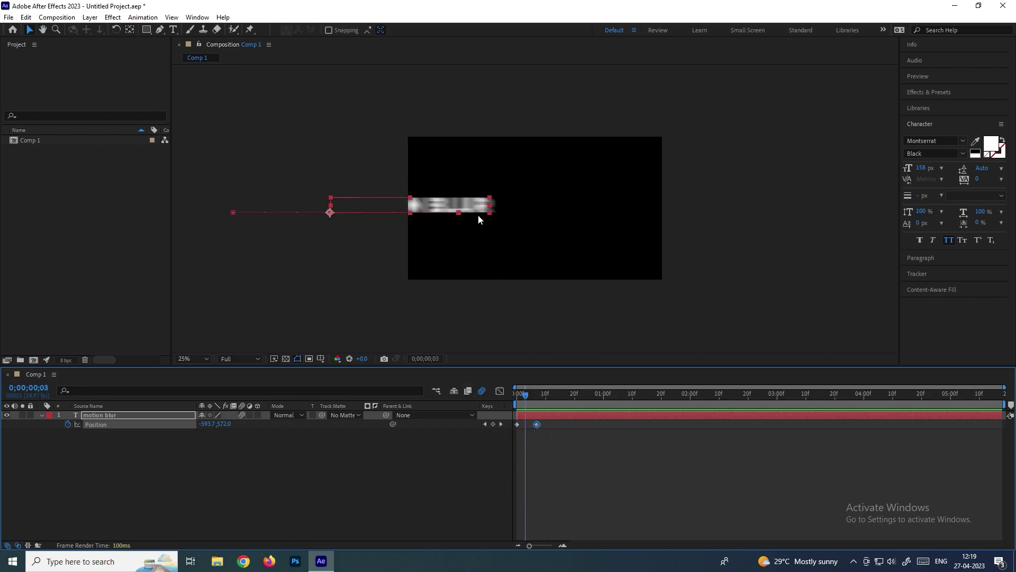
Switch the text layer's motion blur off and on again to compare the difference, and replay the animation.
click(242, 415)
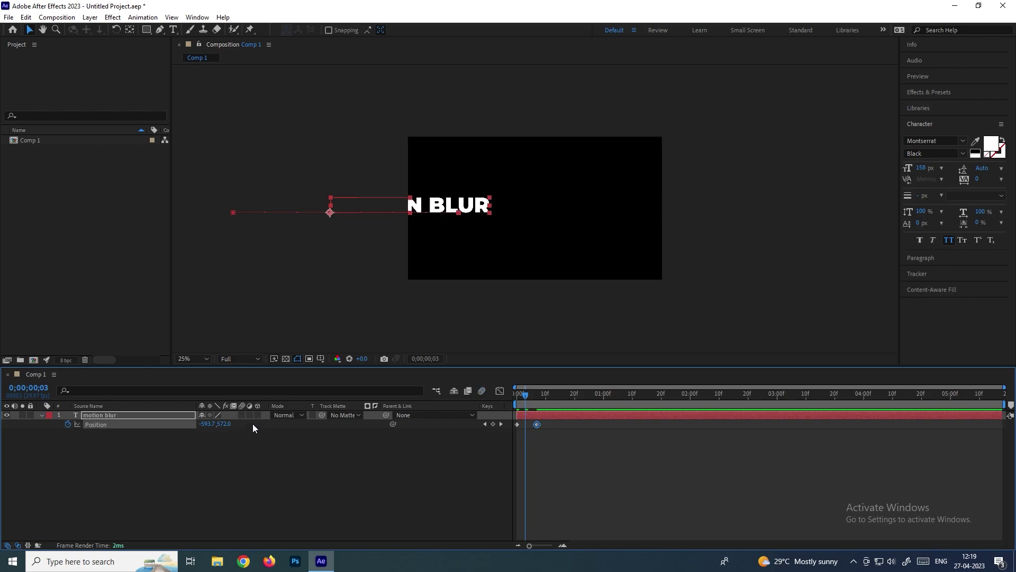
click(242, 415)
key(Home)
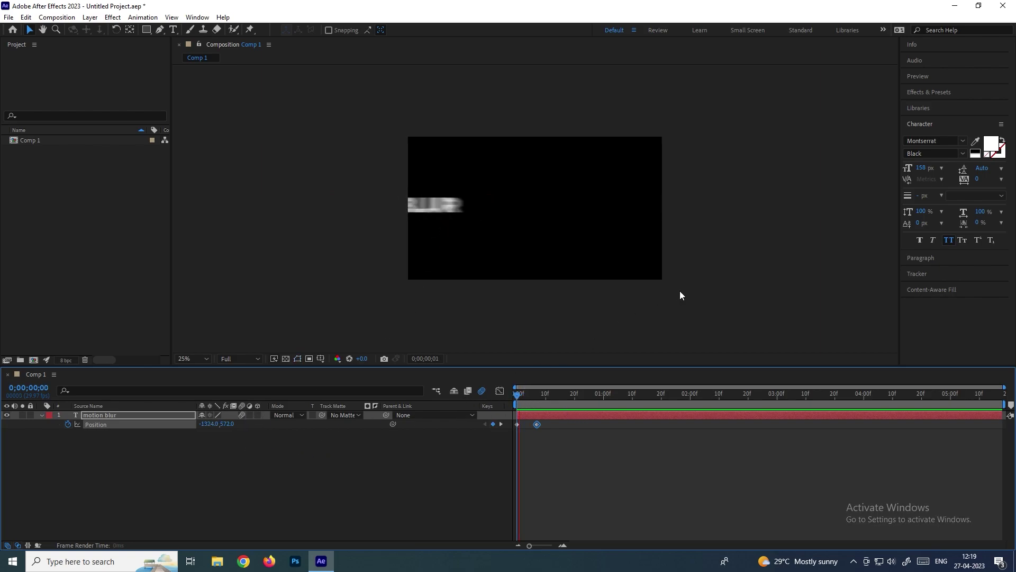
key(space)
drag(572, 395, 514, 400)
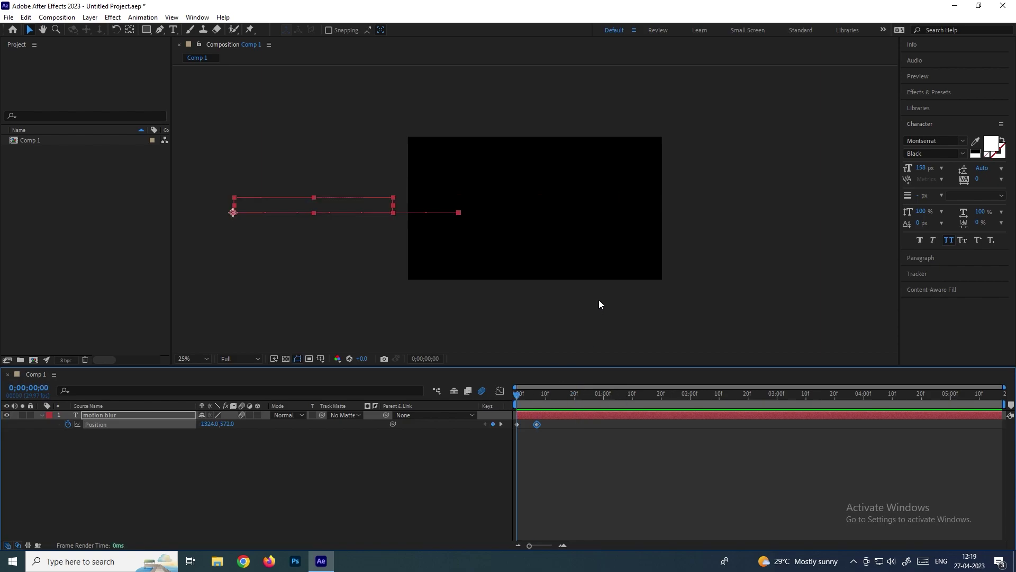
key(space)
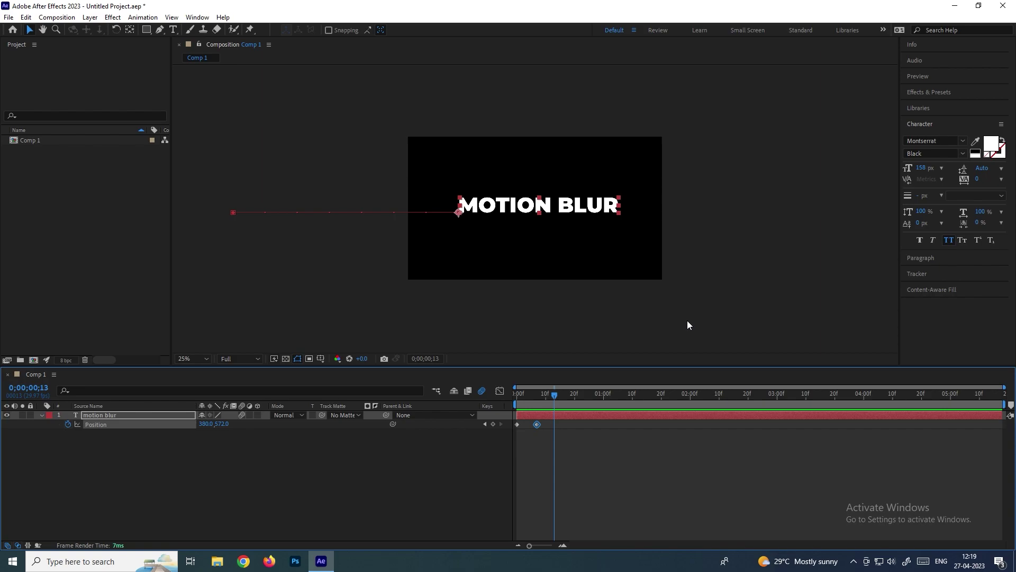
Apply Easy Ease to both Position keyframes of the text layer and preview the animation from the start.
drag(555, 395, 446, 391)
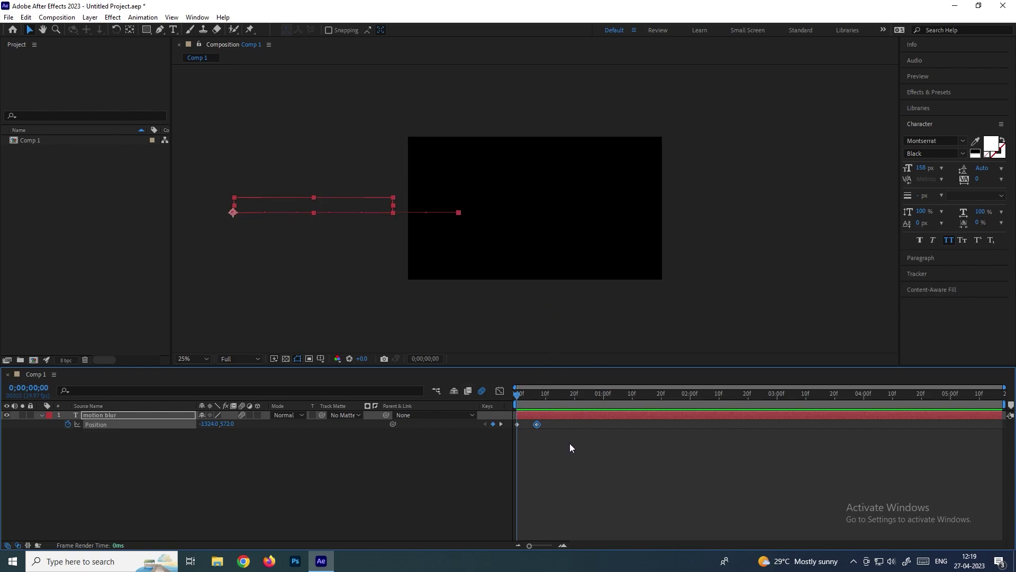
drag(570, 456, 510, 421)
key(F9)
click(669, 316)
key(space)
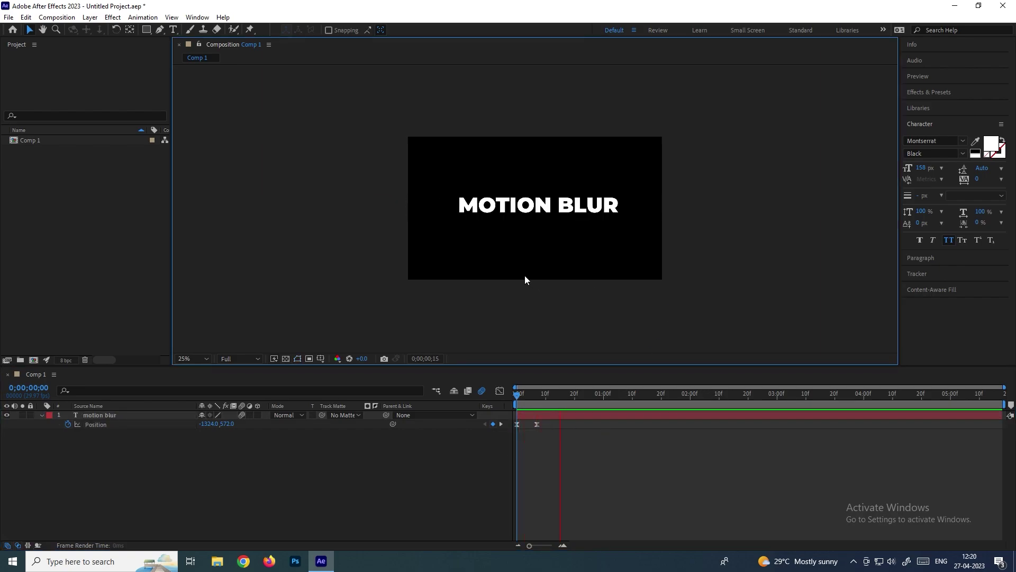
click(479, 394)
key(space)
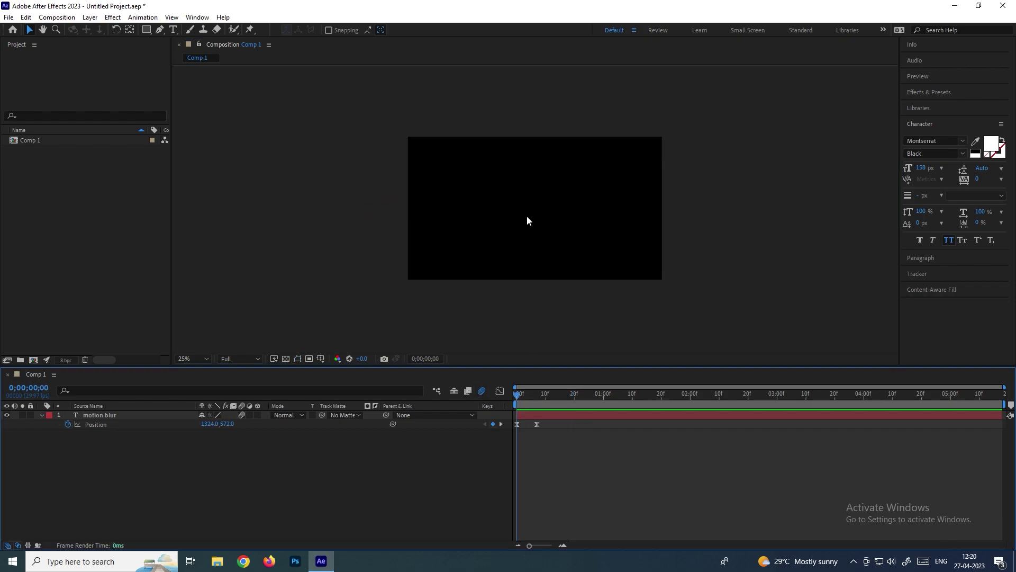
key(space)
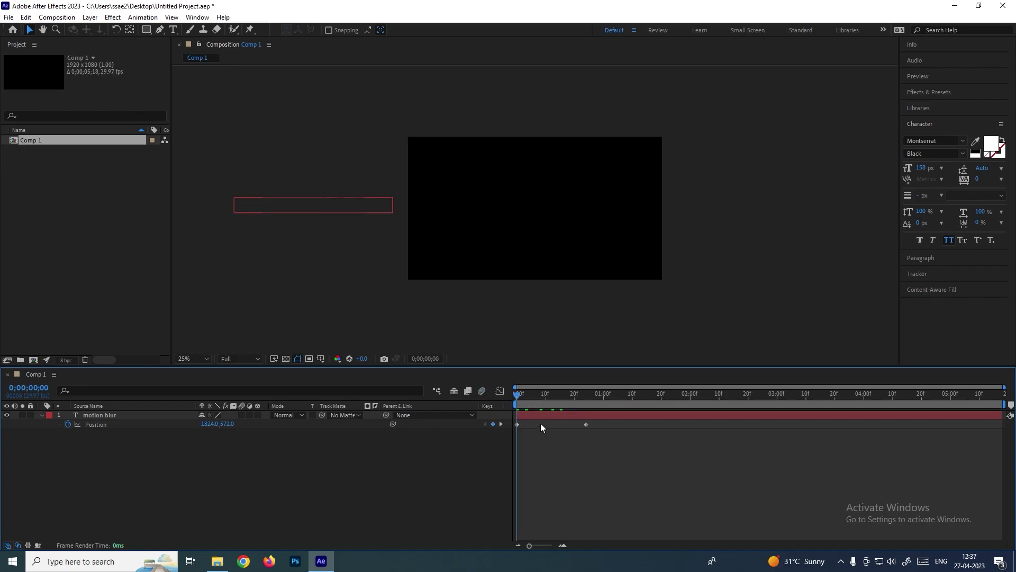
Duplicate the motion blur text layer and reveal the Position keyframes of the copy.
click(131, 415)
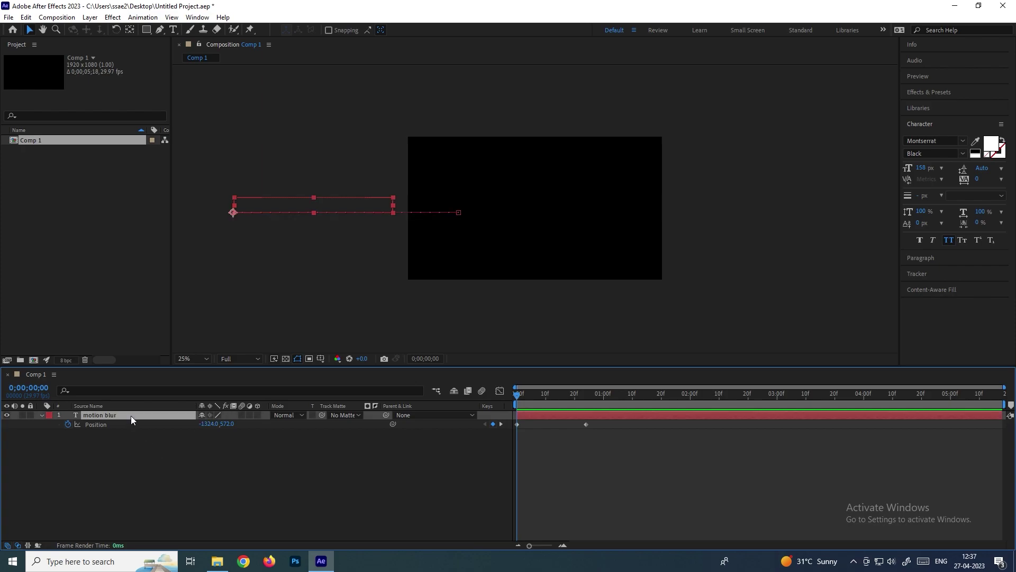
key(ctrl+d)
key(space)
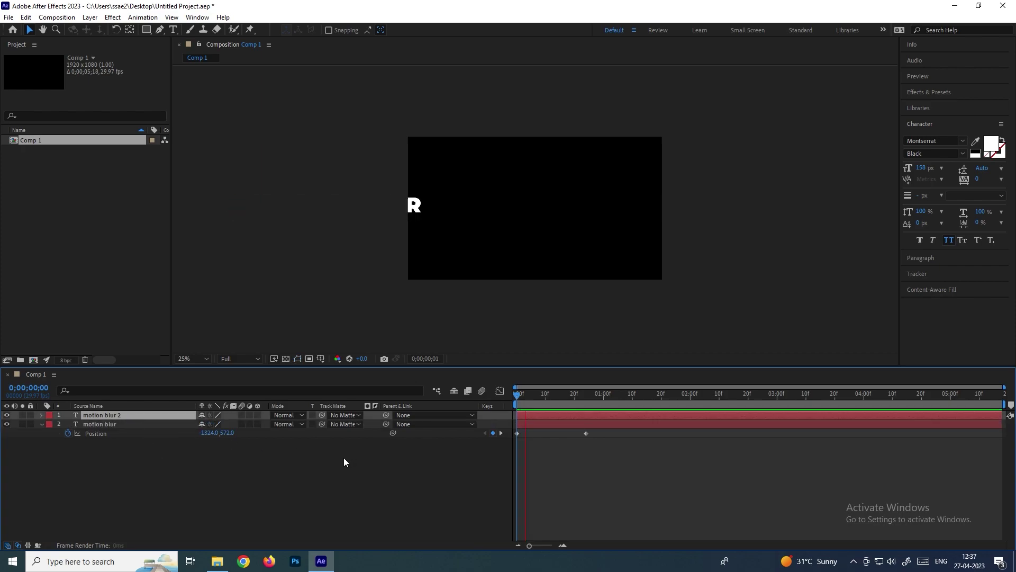
key(space)
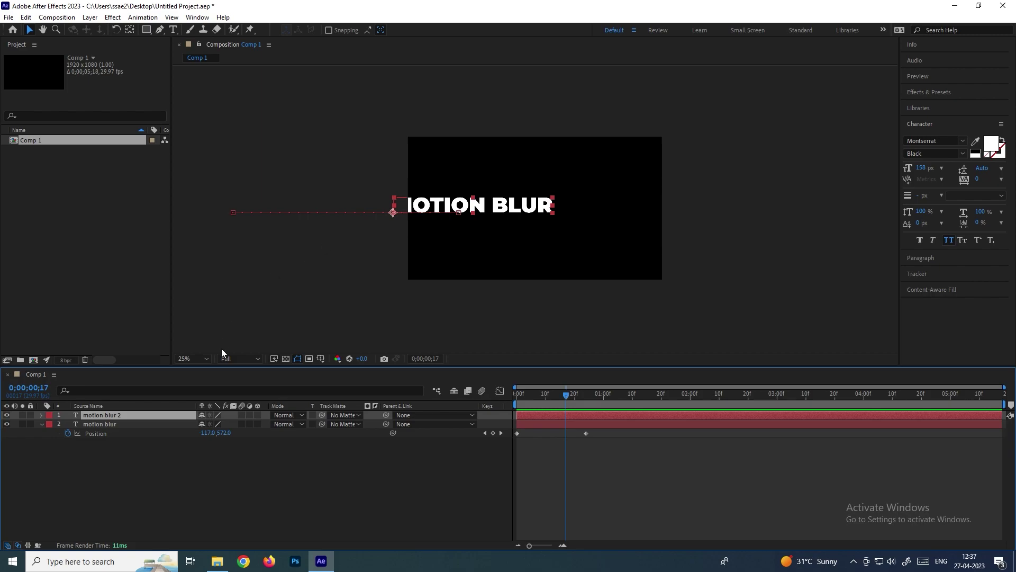
click(145, 463)
click(114, 415)
key(p)
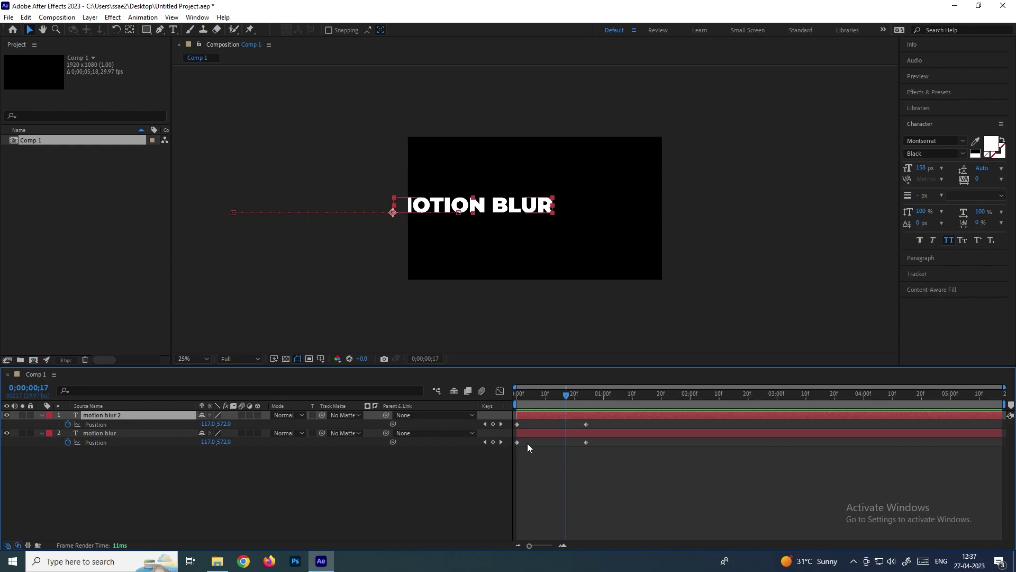
drag(601, 424, 126, 440)
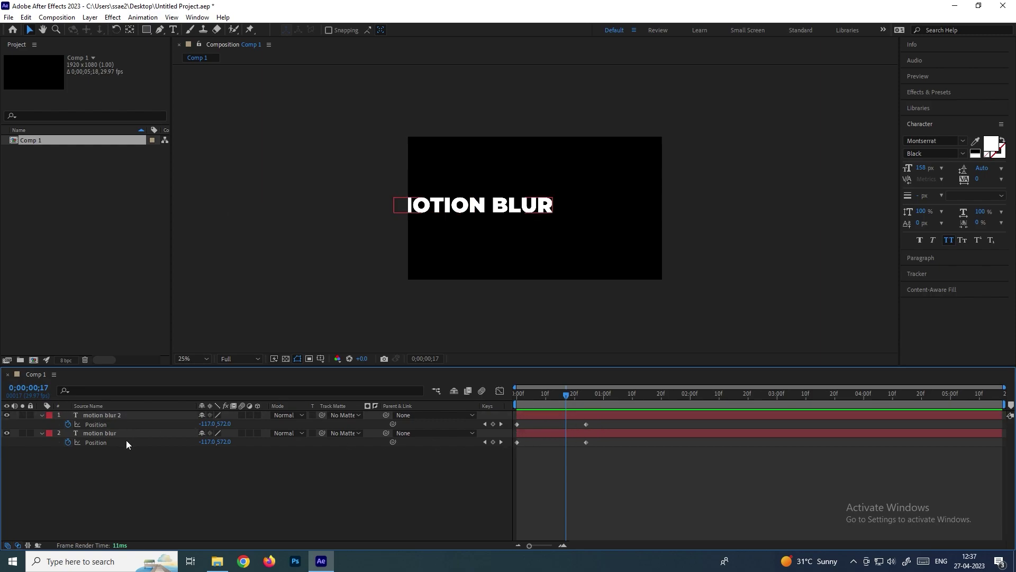
Add Rotation and Opacity keyframes at frame 17 to the motion blur 2 layer and display only its animated properties.
click(115, 416)
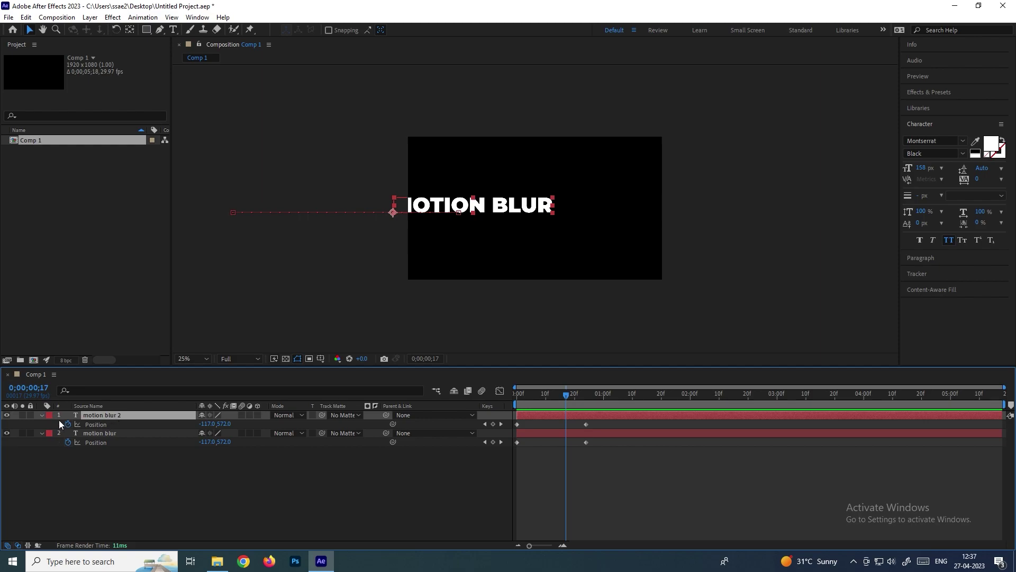
click(42, 415)
click(42, 415)
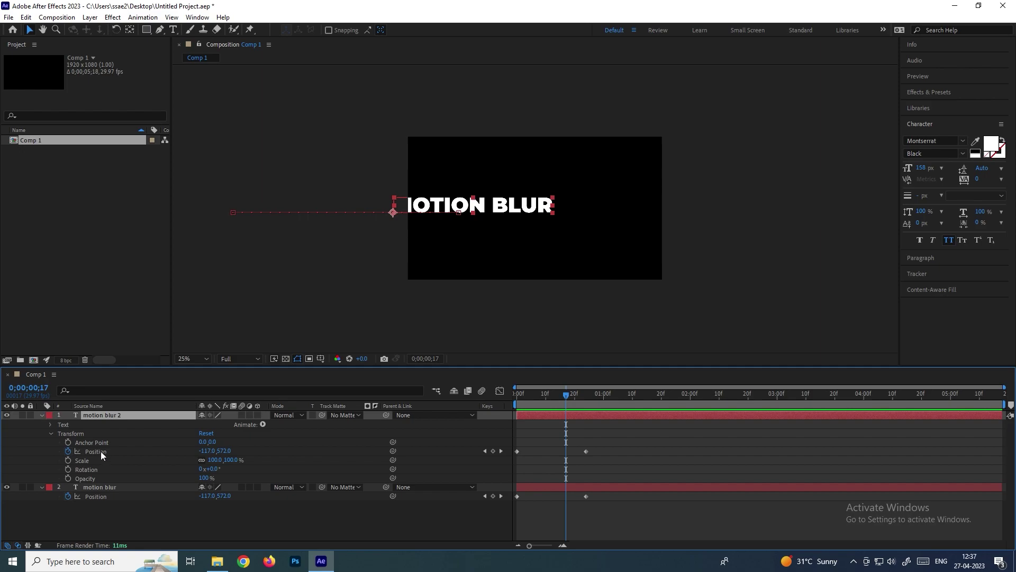
click(68, 469)
click(68, 478)
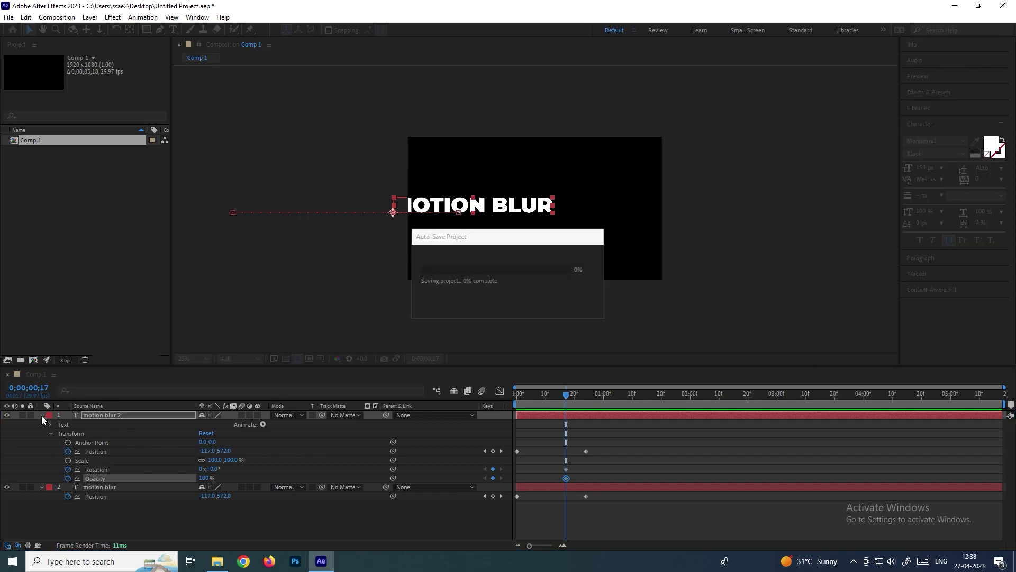
click(43, 415)
click(125, 444)
click(119, 414)
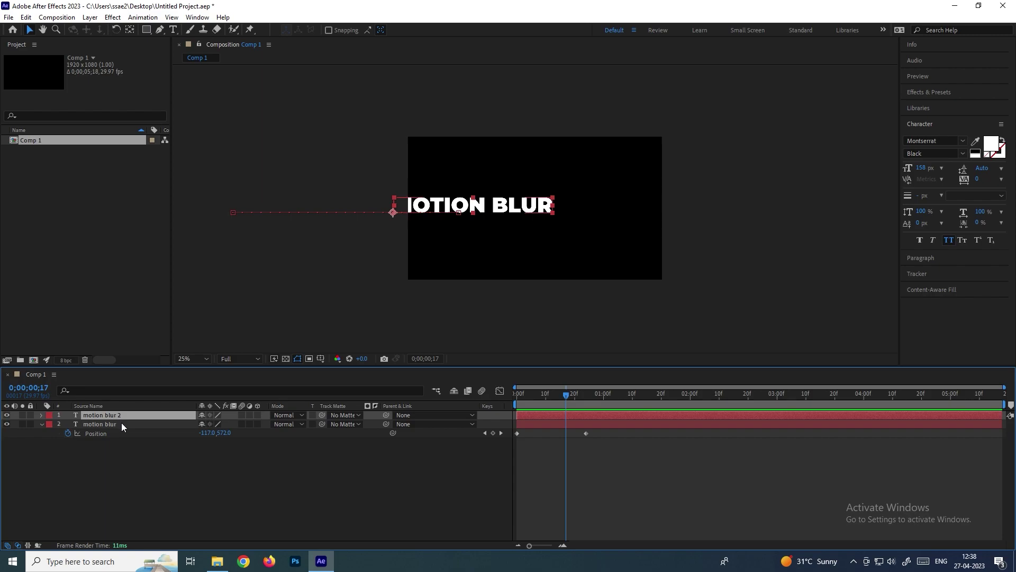
key(u)
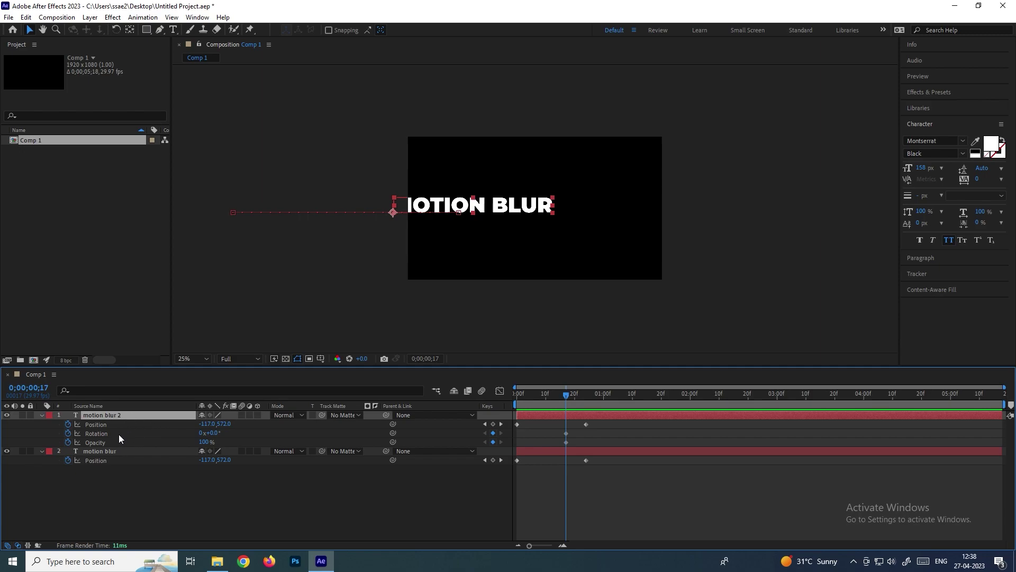
Remove the Rotation and Opacity keyframes from the motion blur 2 layer, keeping its Position animation.
click(69, 433)
click(69, 442)
click(151, 427)
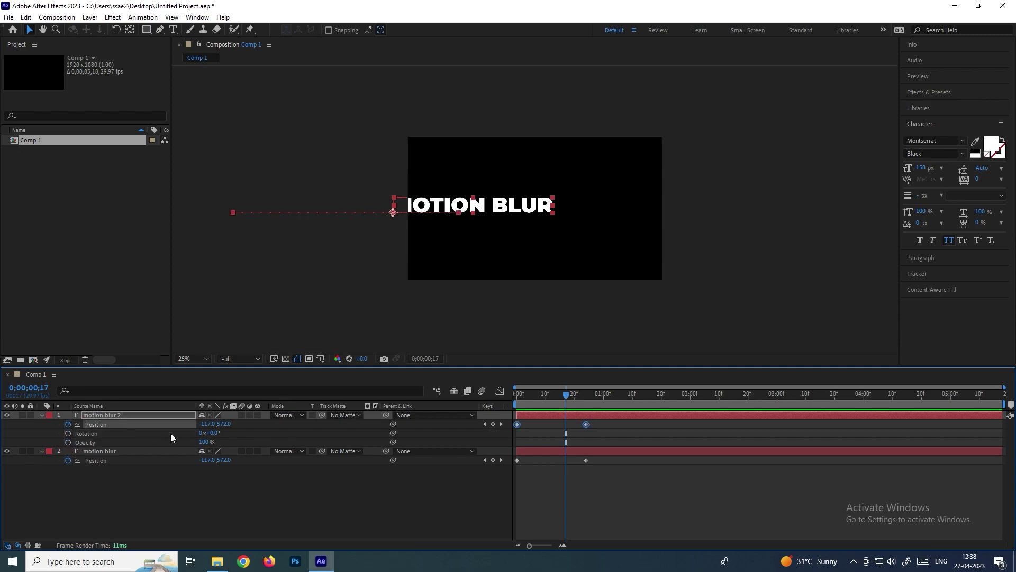
click(210, 493)
Scrub around frames 12 and 13 and examine how motion blur 2's Position keyframes correspond to the points on its motion path.
mouse_move(559, 398)
mouse_down()
mouse_move(510, 395)
mouse_move(551, 399)
mouse_up()
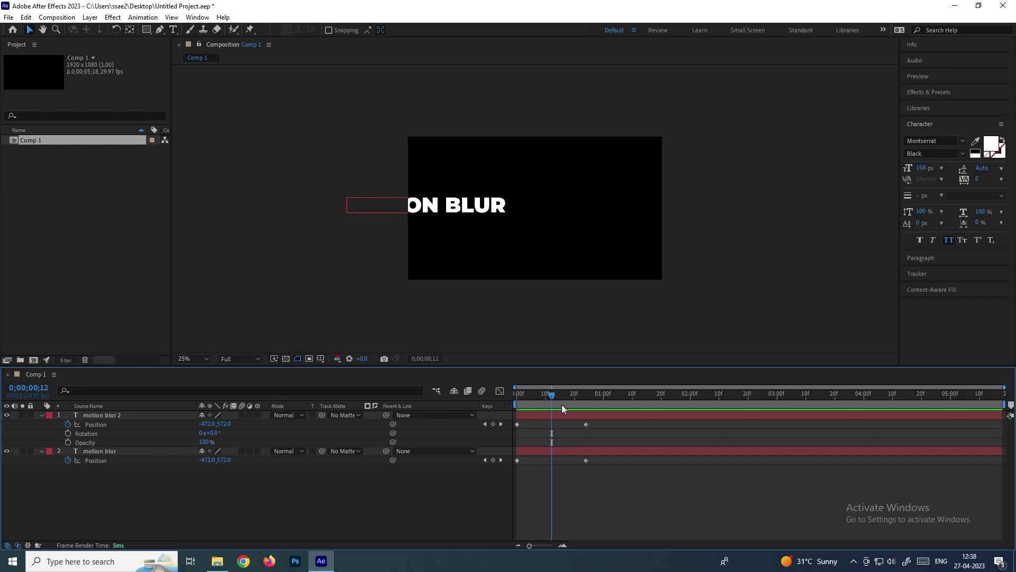
click(116, 415)
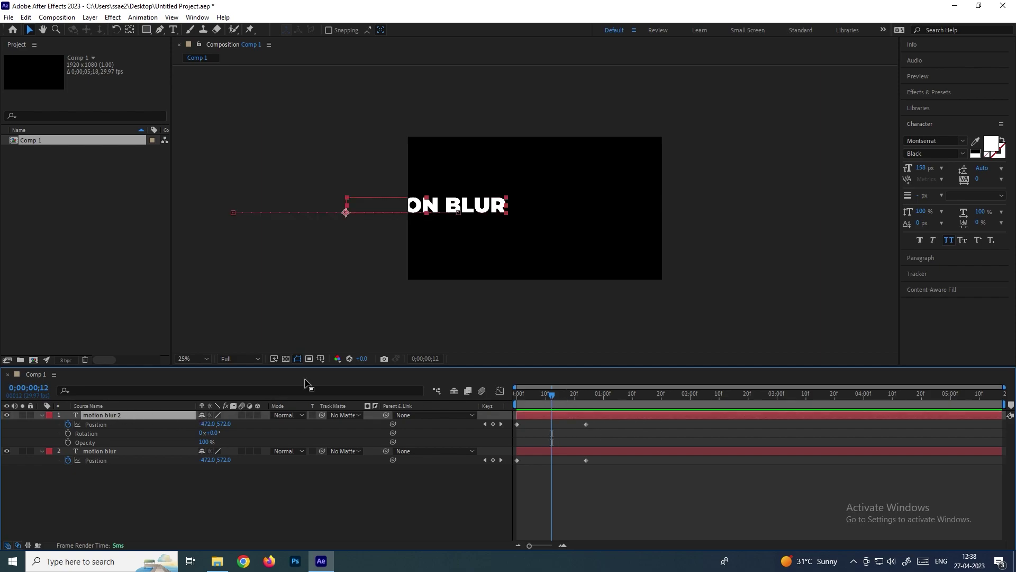
click(598, 427)
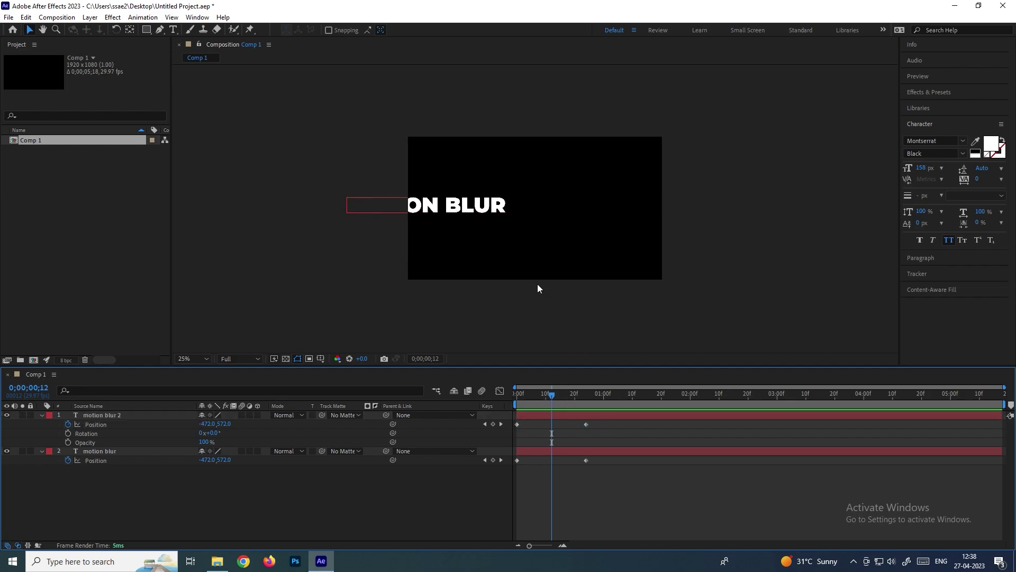
drag(619, 450, 513, 424)
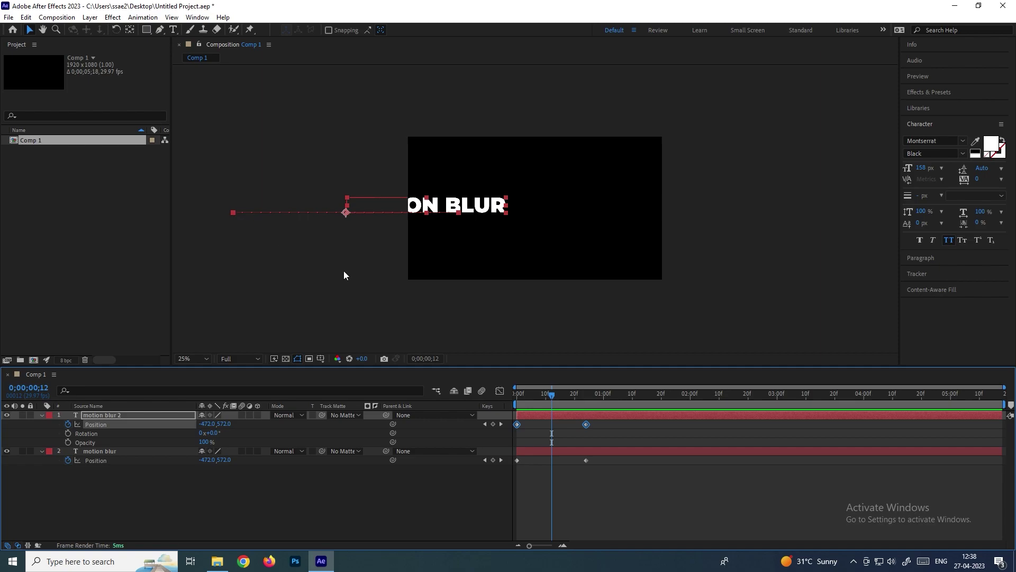
drag(543, 400, 555, 397)
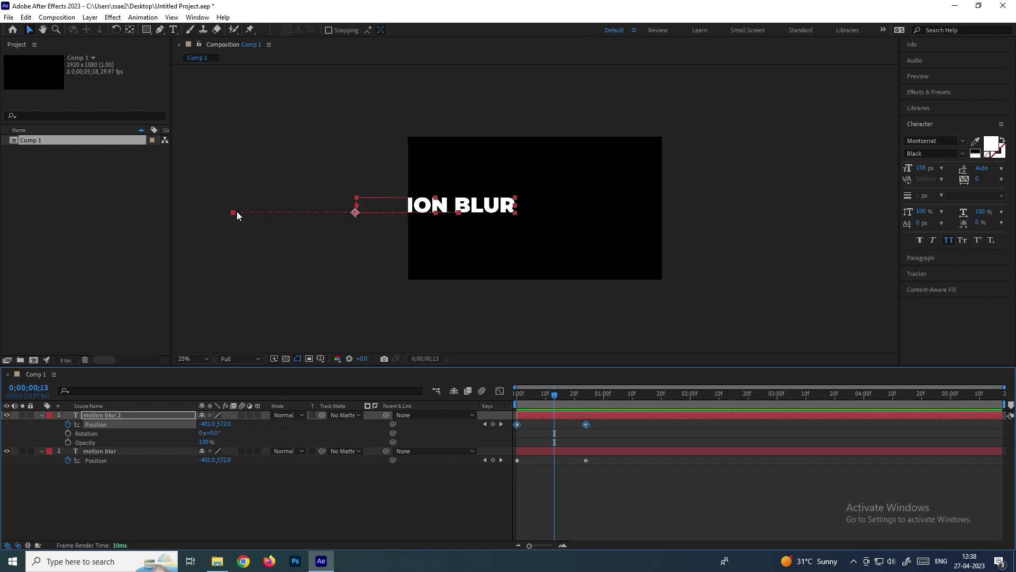
click(605, 427)
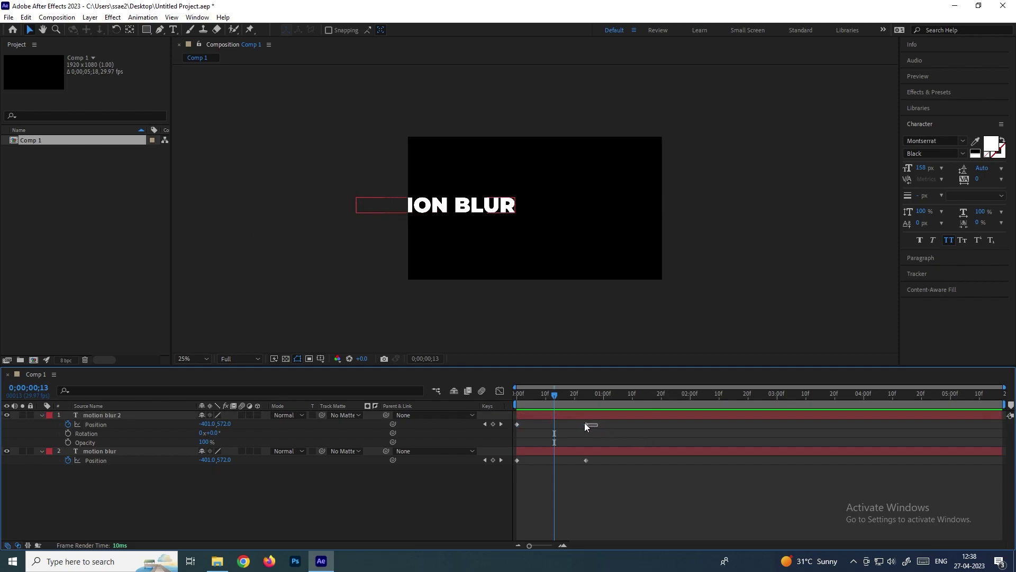
click(586, 424)
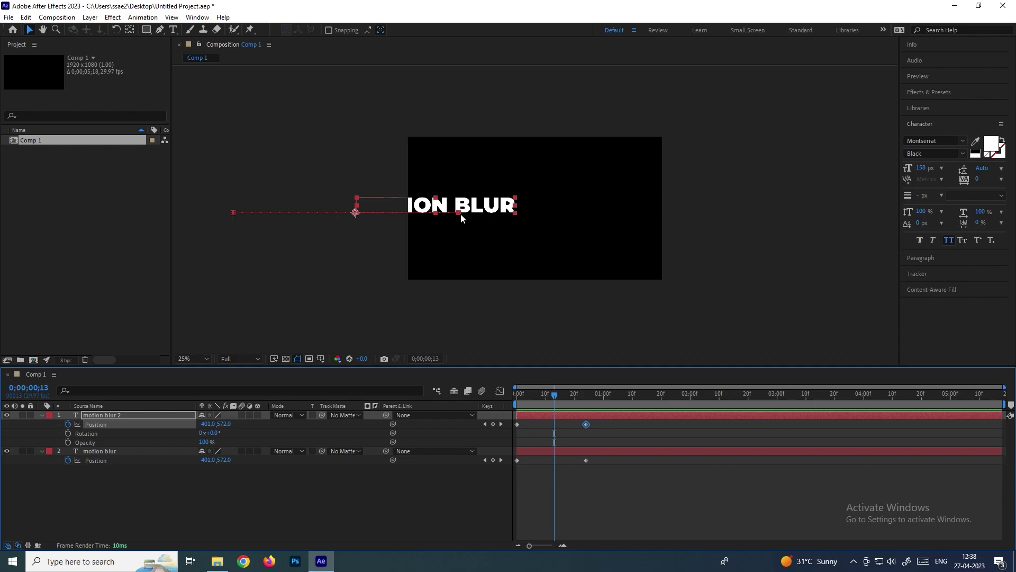
Try moving the motion blur 2 text above the original at frame 13, and discard the extra Position keyframe each time.
drag(533, 436, 516, 419)
drag(467, 204, 464, 170)
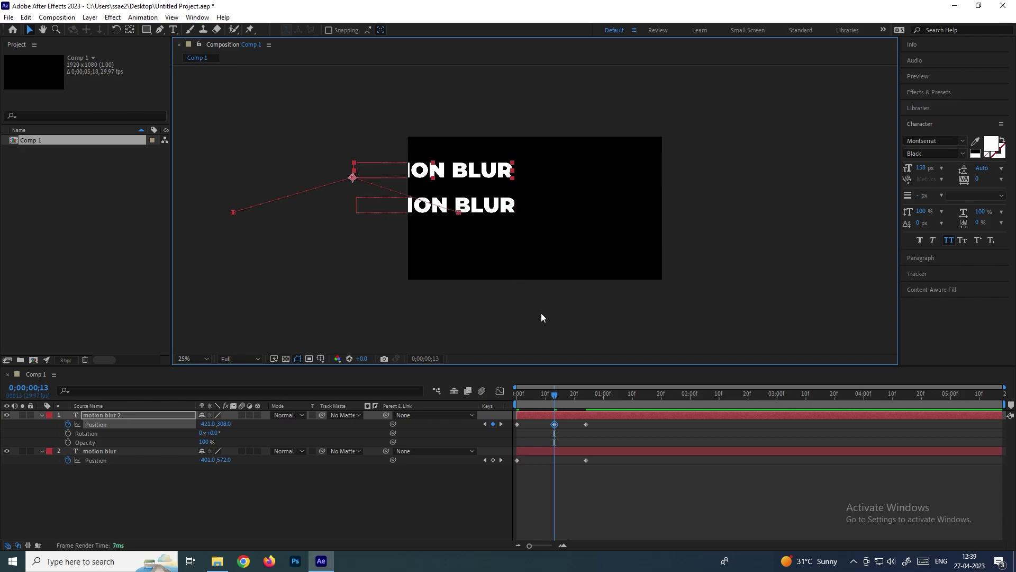
key(Delete)
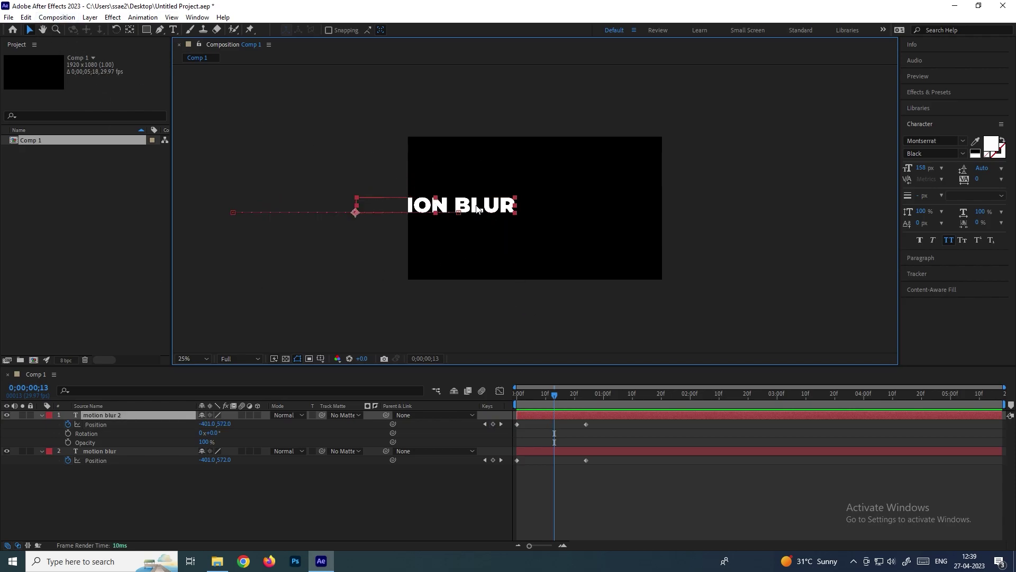
drag(477, 208, 469, 166)
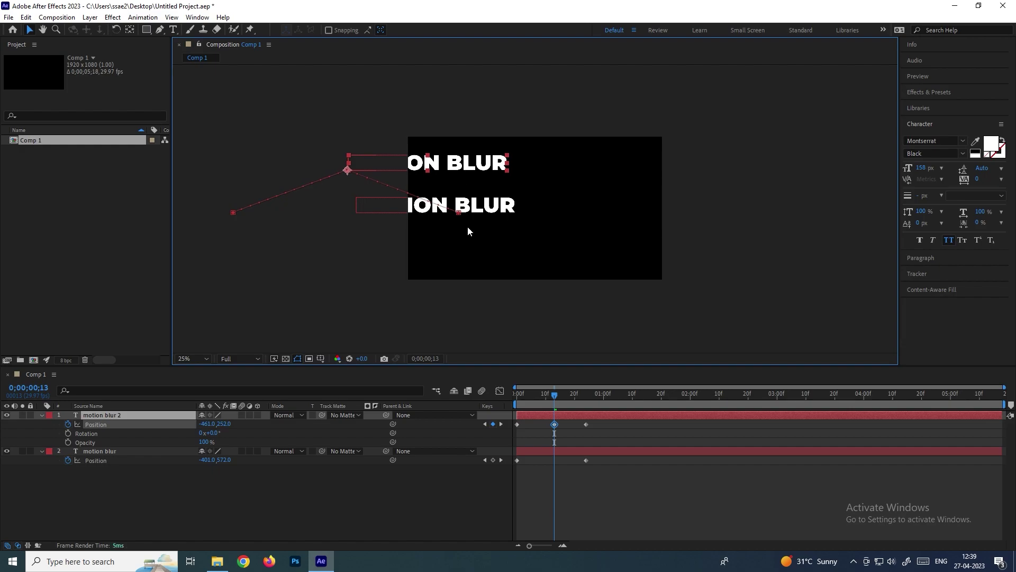
mouse_move(562, 396)
mouse_down()
mouse_move(531, 395)
mouse_move(549, 395)
mouse_up()
key(ctrl+z)
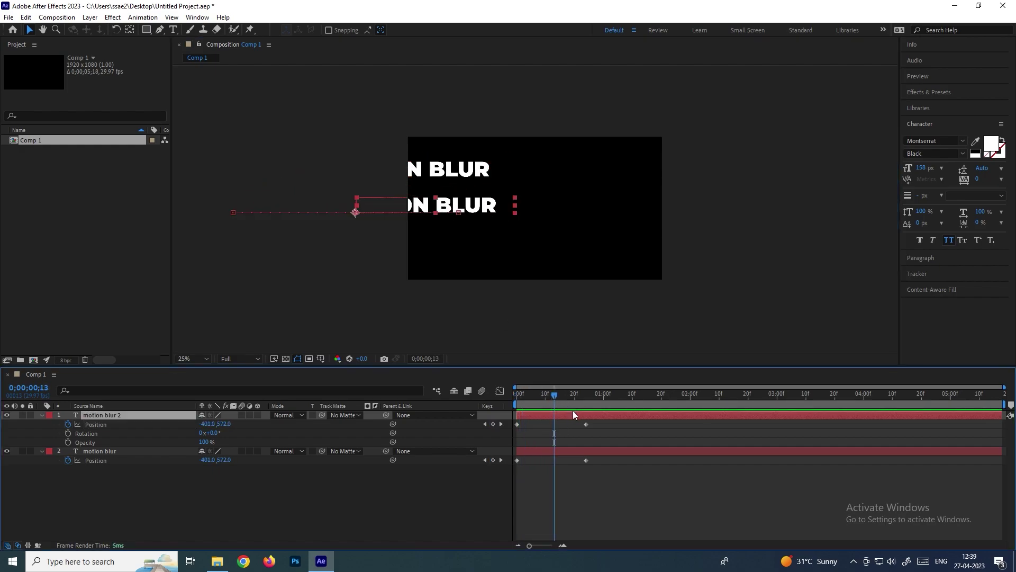
Move both Position keyframes of motion blur 2 together up to Y 344 and preview the animation from the start.
drag(596, 437, 512, 423)
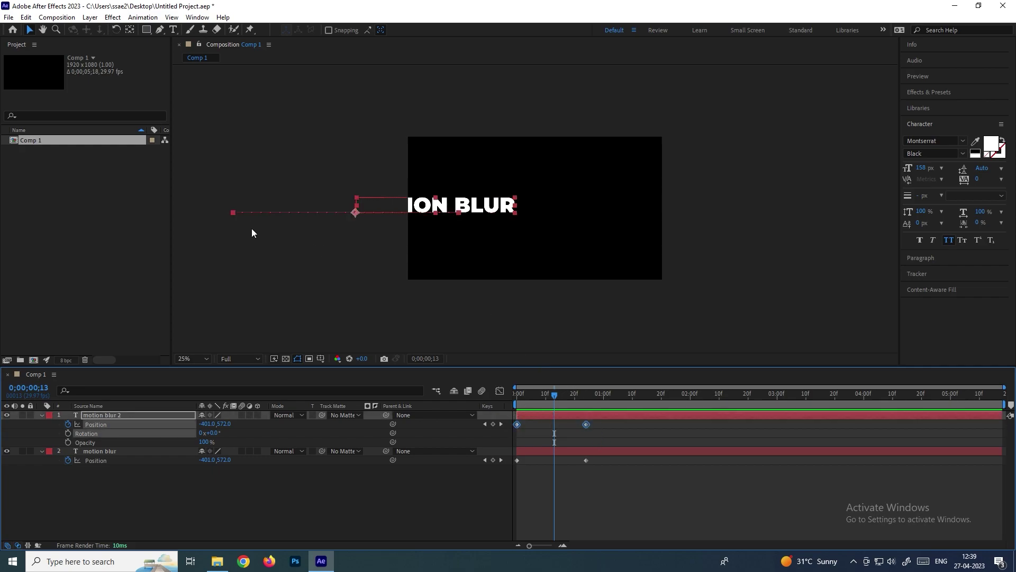
drag(236, 213, 236, 184)
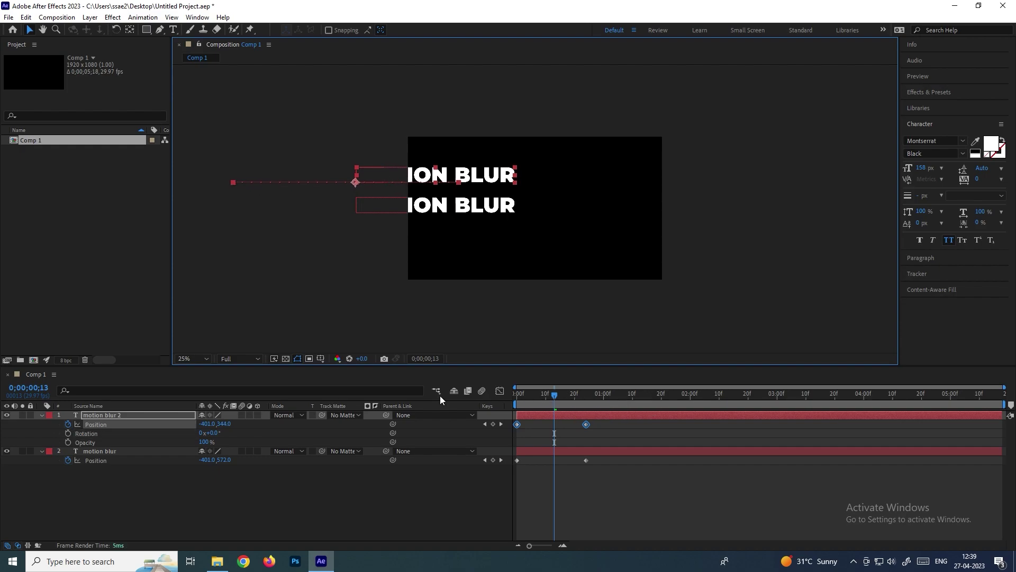
key(Home)
key(space)
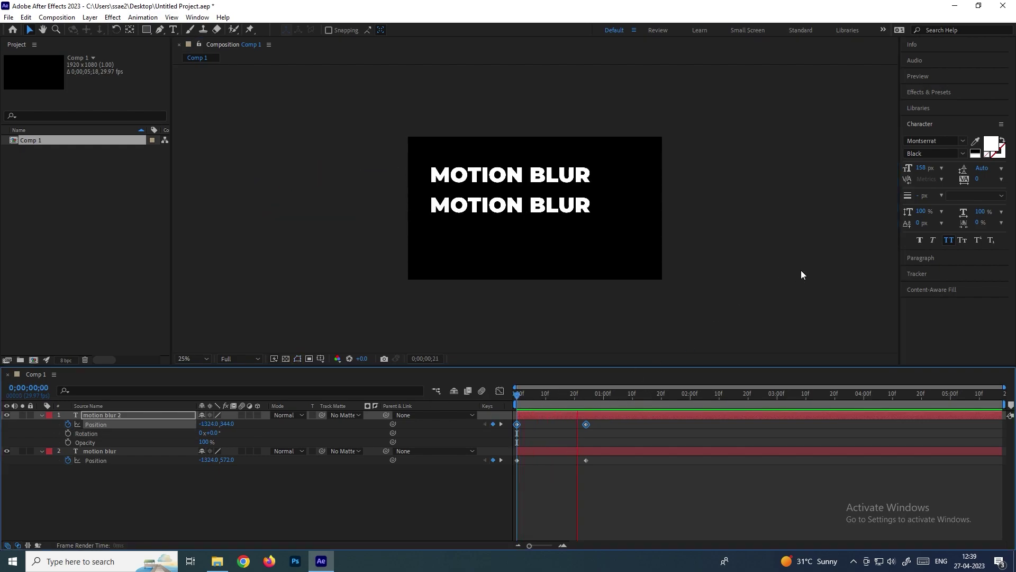
key(space)
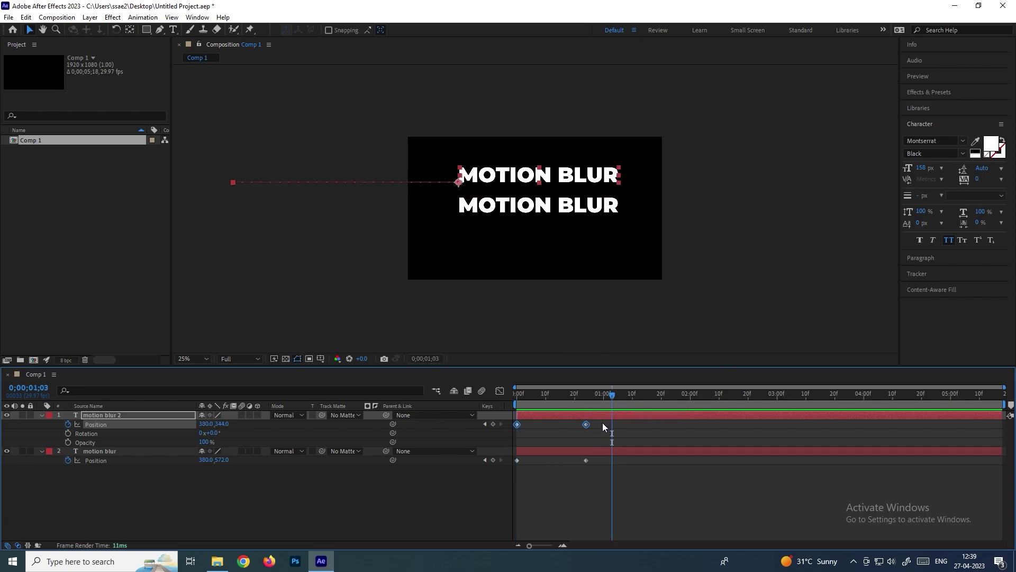
Apply Easy Ease to both Position keyframes of motion blur 2 and play it from frame 0 against the linear layer.
drag(603, 424, 507, 426)
key(F9)
drag(521, 396, 519, 412)
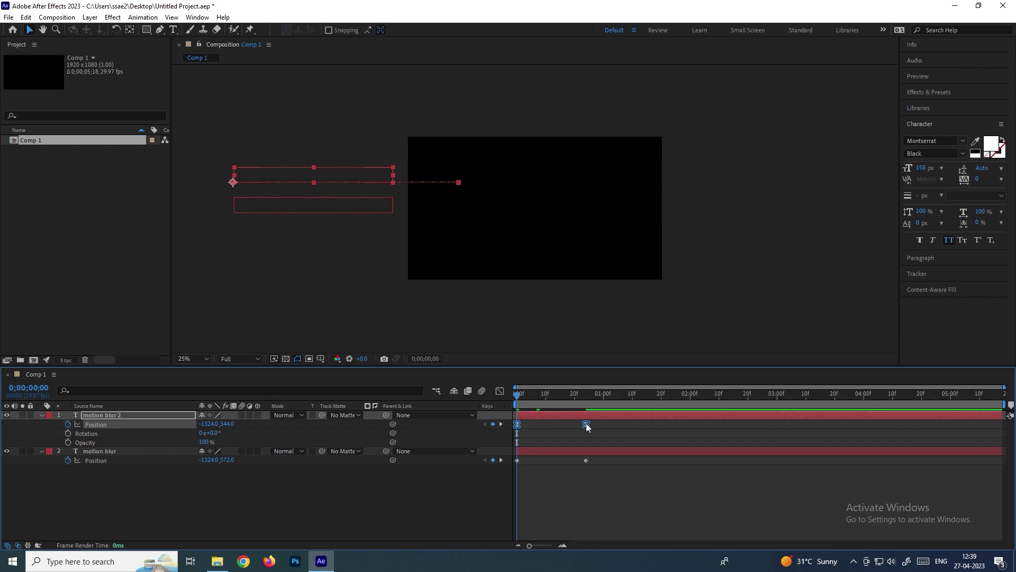
click(541, 426)
click(126, 418)
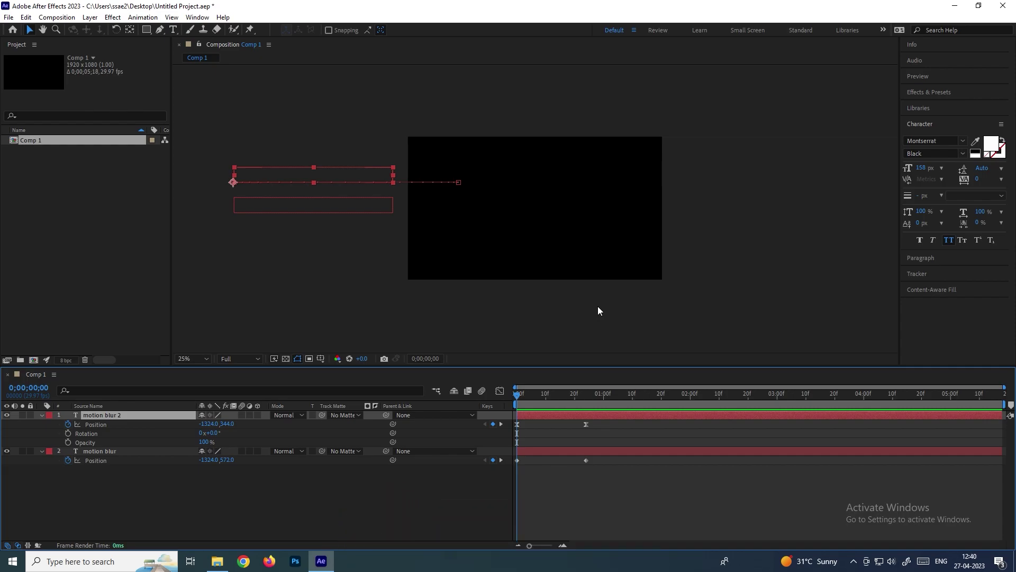
key(space)
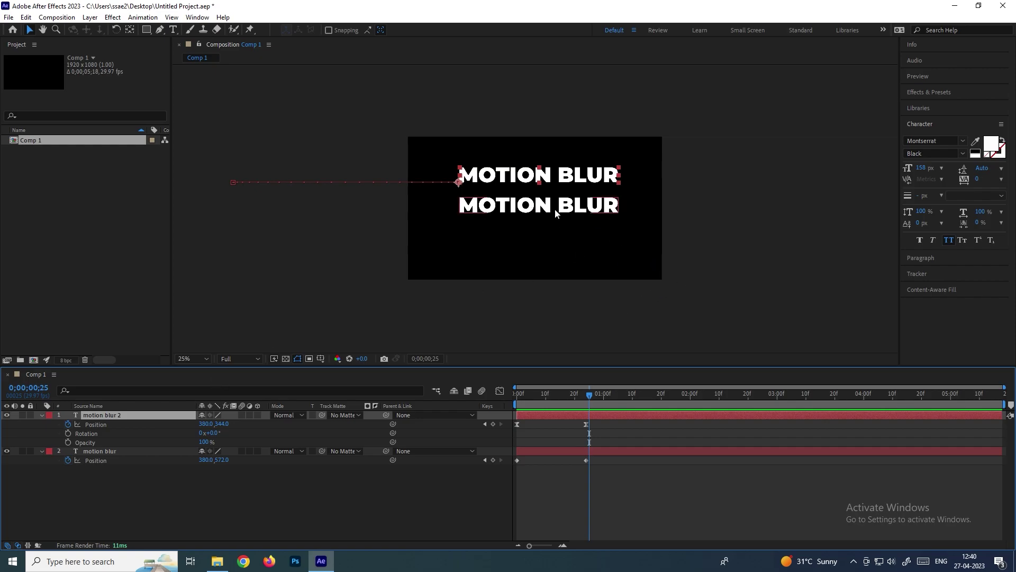
Convert both eased Position keyframes of the motion blur 2 layer back to linear.
click(294, 475)
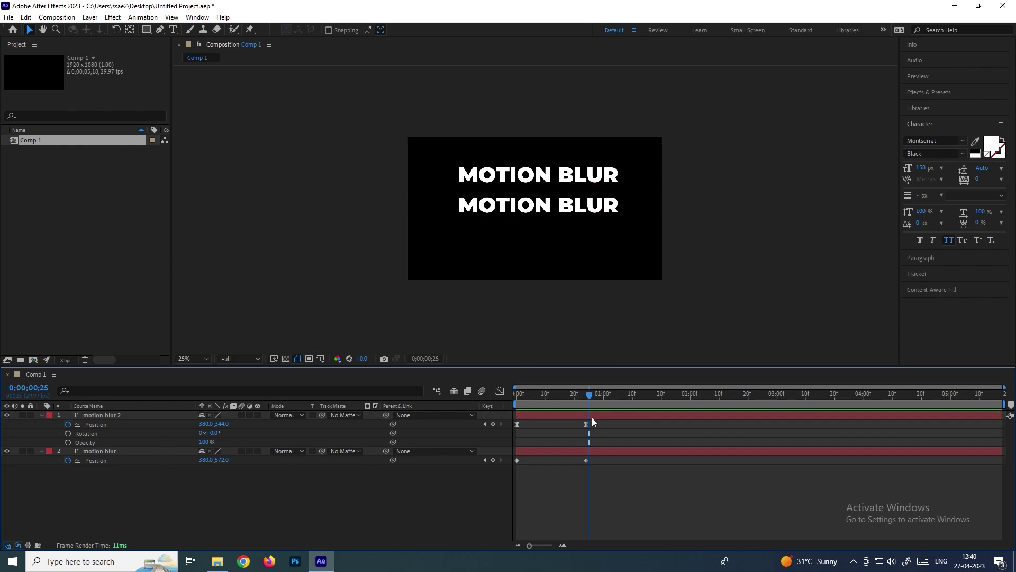
click(142, 417)
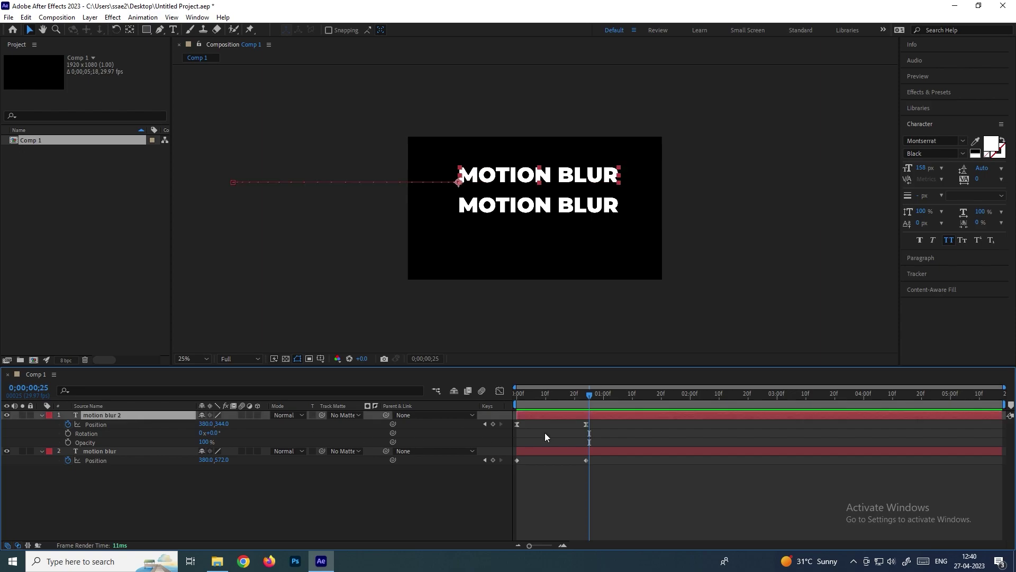
drag(616, 435, 485, 421)
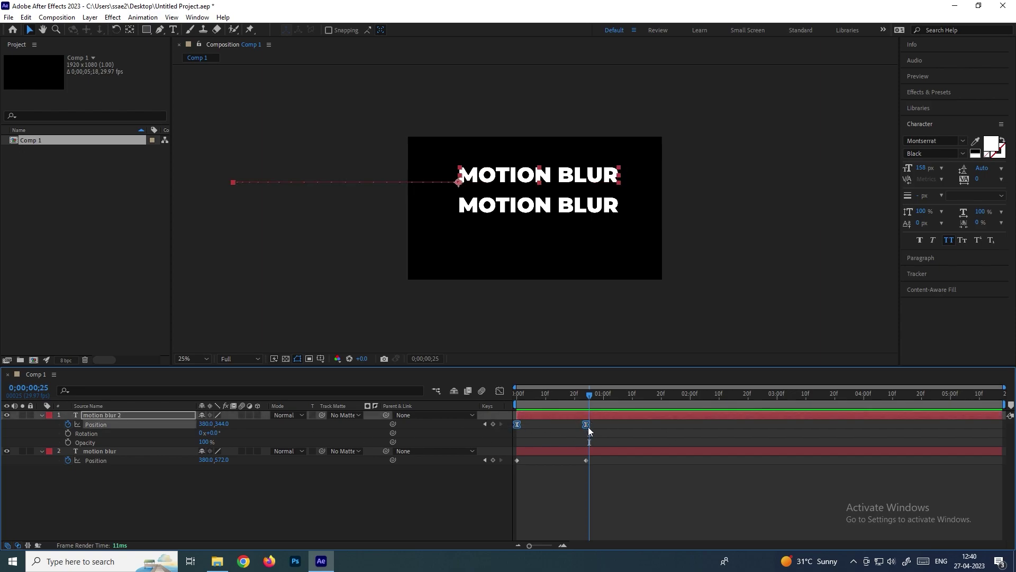
click(607, 430)
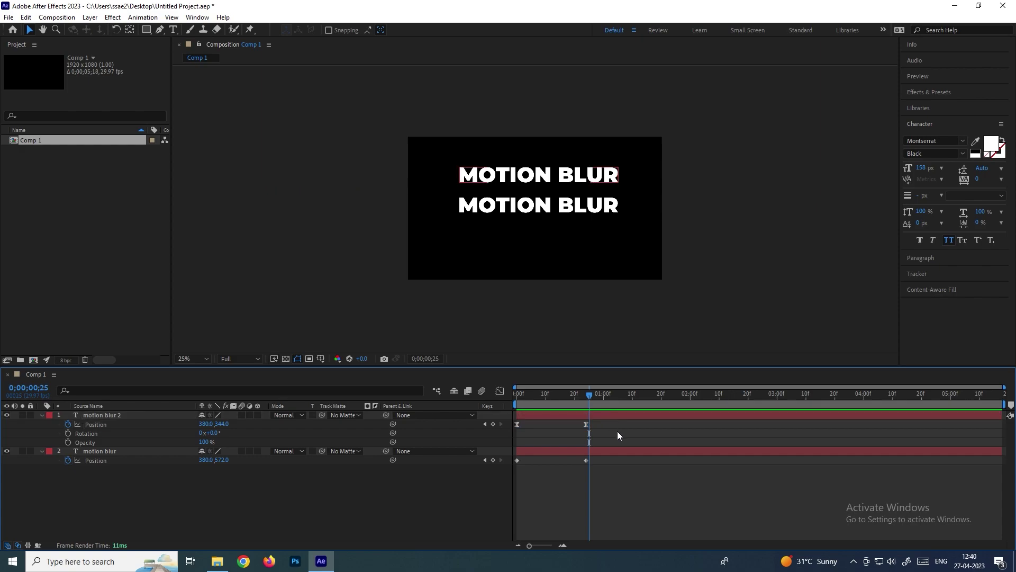
drag(618, 435, 512, 418)
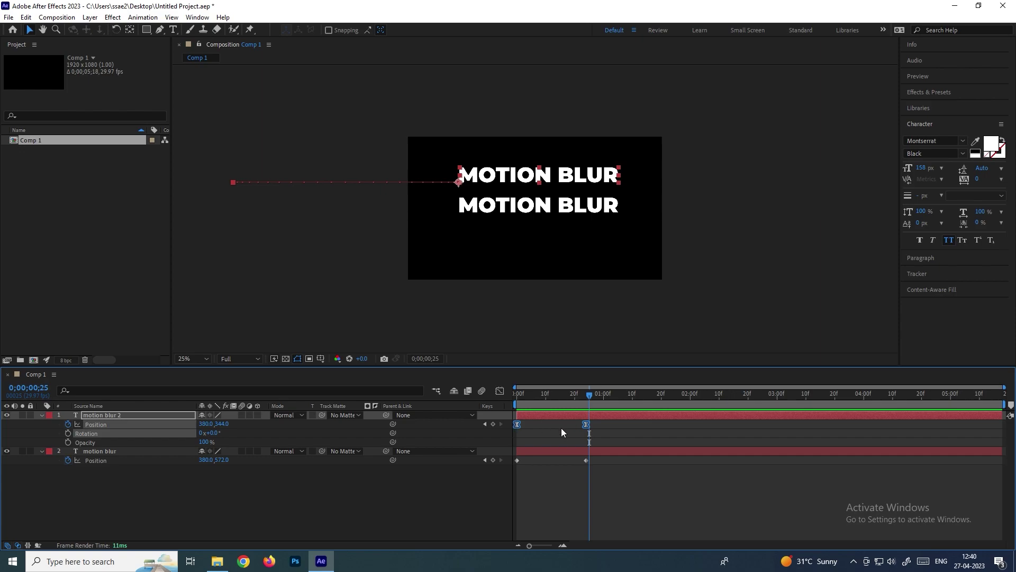
ctrl+click(587, 424)
click(607, 429)
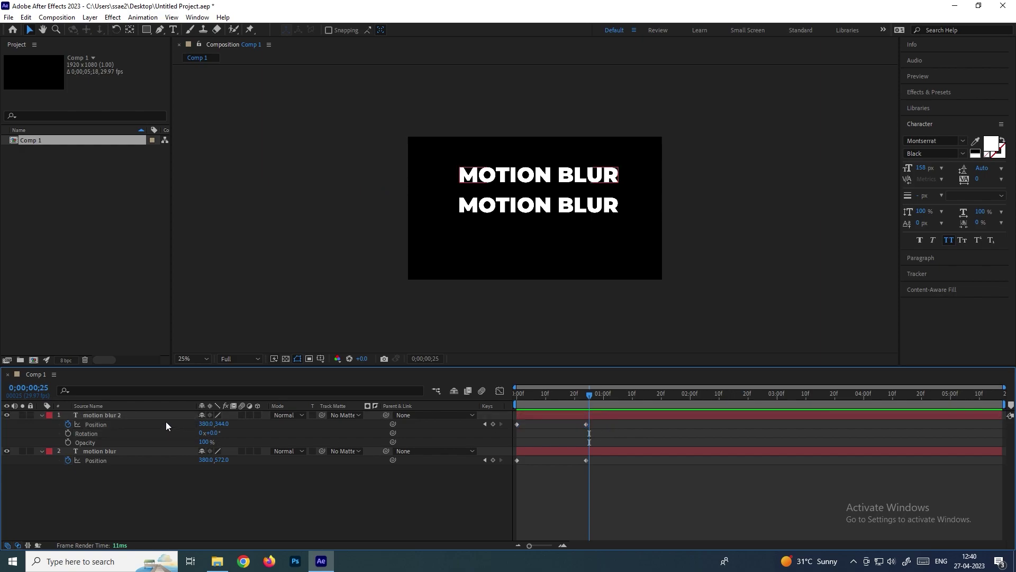
Delete the motion blur 2 layer and enable motion blur for the remaining text layer and the composition.
click(153, 416)
key(Delete)
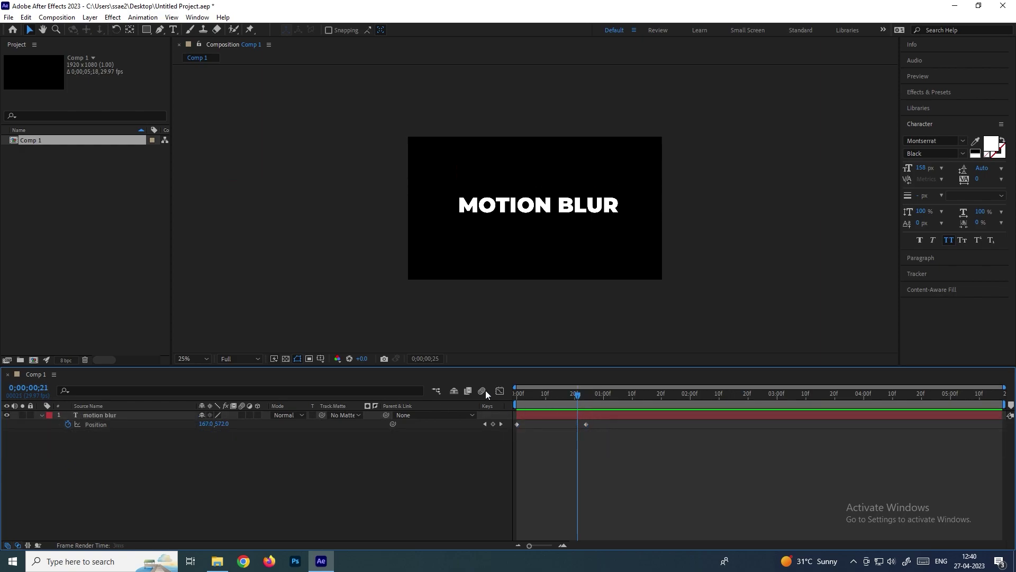
key(Home)
click(242, 415)
click(481, 390)
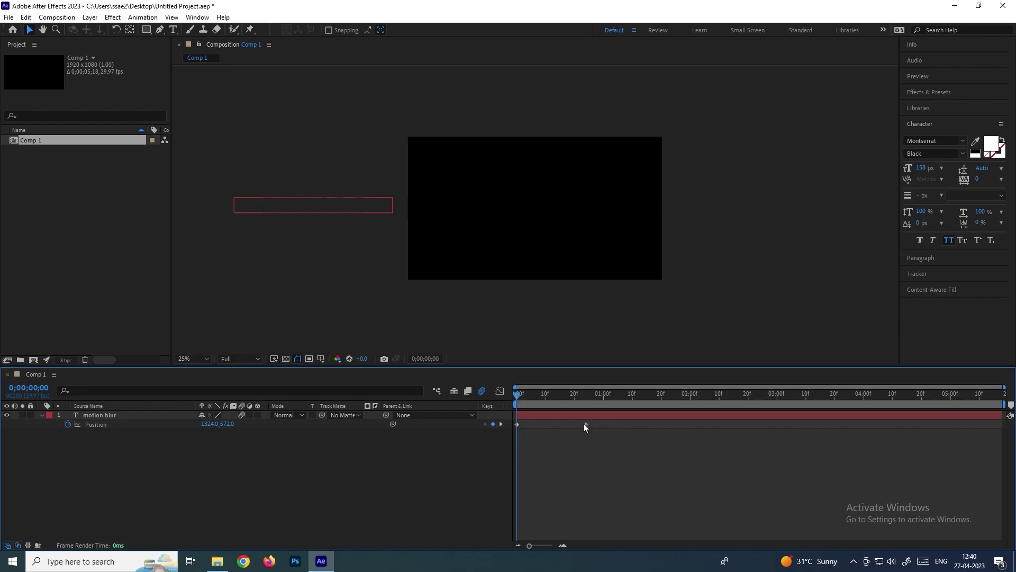
Move the second Position keyframe to about frame 13 and preview the slide-in with Easy Ease applied to both keyframes.
drag(586, 424, 554, 424)
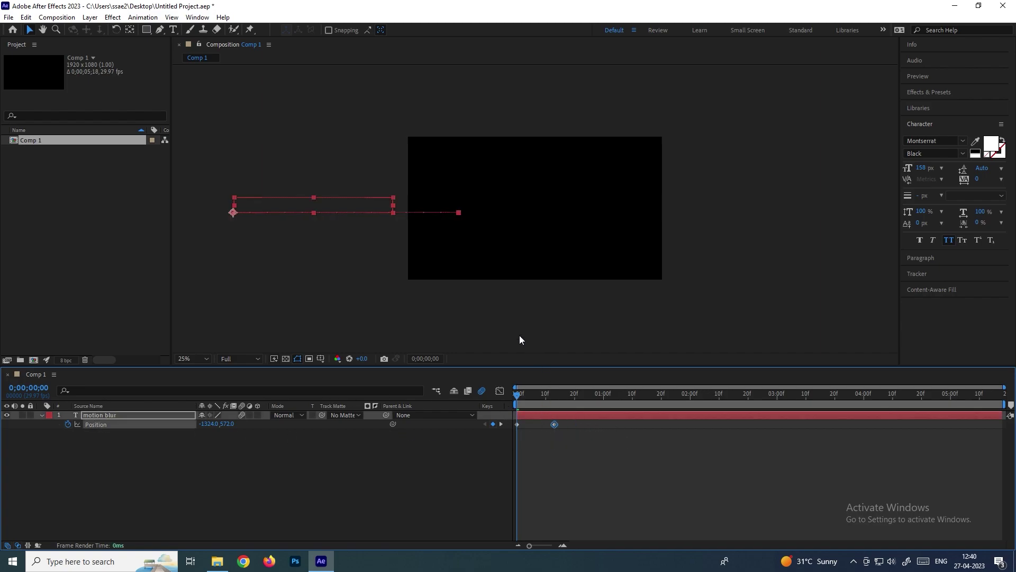
drag(609, 452, 512, 417)
key(F9)
key(space)
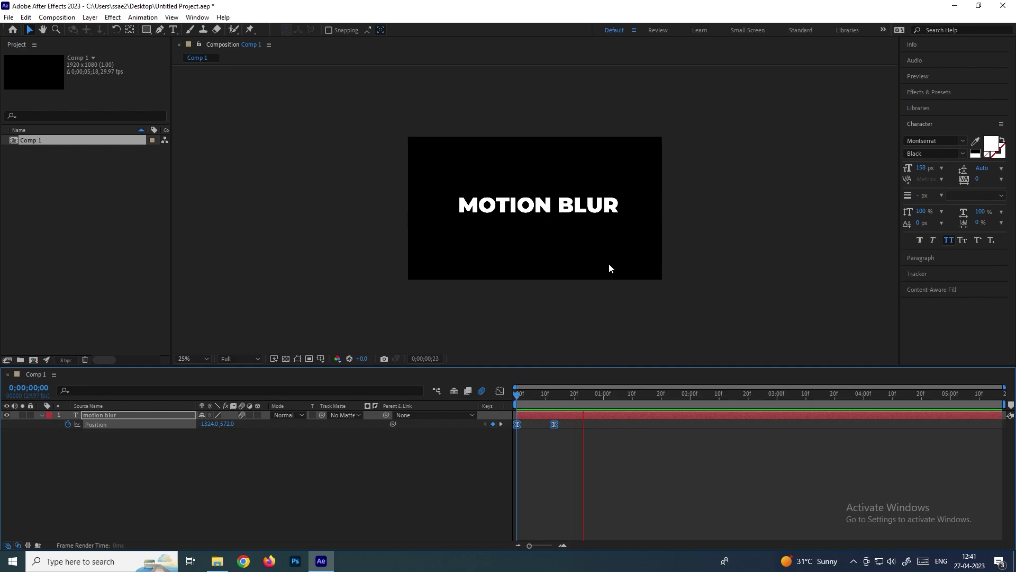
click(253, 468)
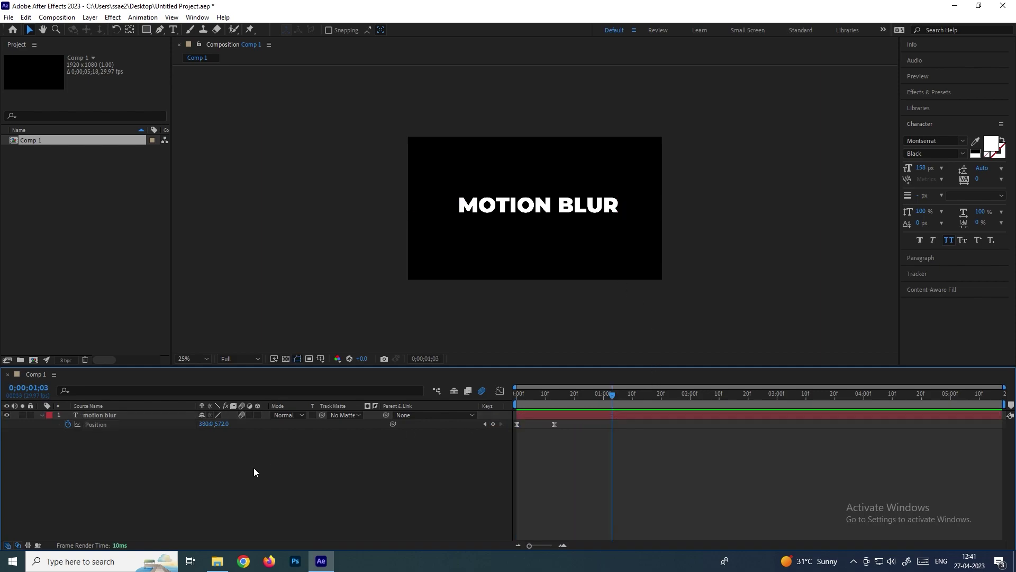
Delete the motion blur text layer and draw a blue circle in the lower-left part of the composition frame.
click(138, 416)
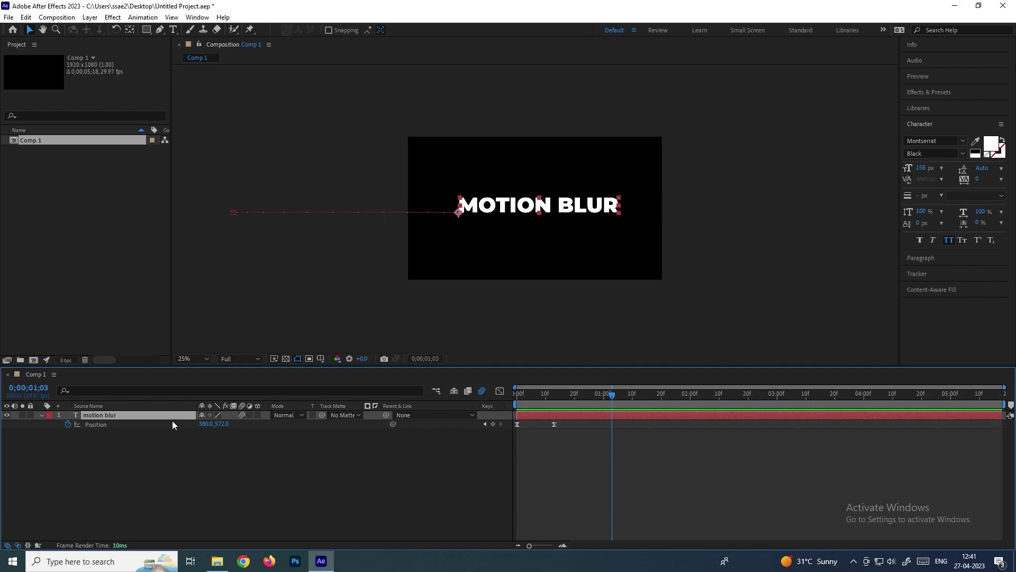
key(Delete)
drag(148, 30, 196, 53)
drag(438, 225, 475, 263)
click(183, 467)
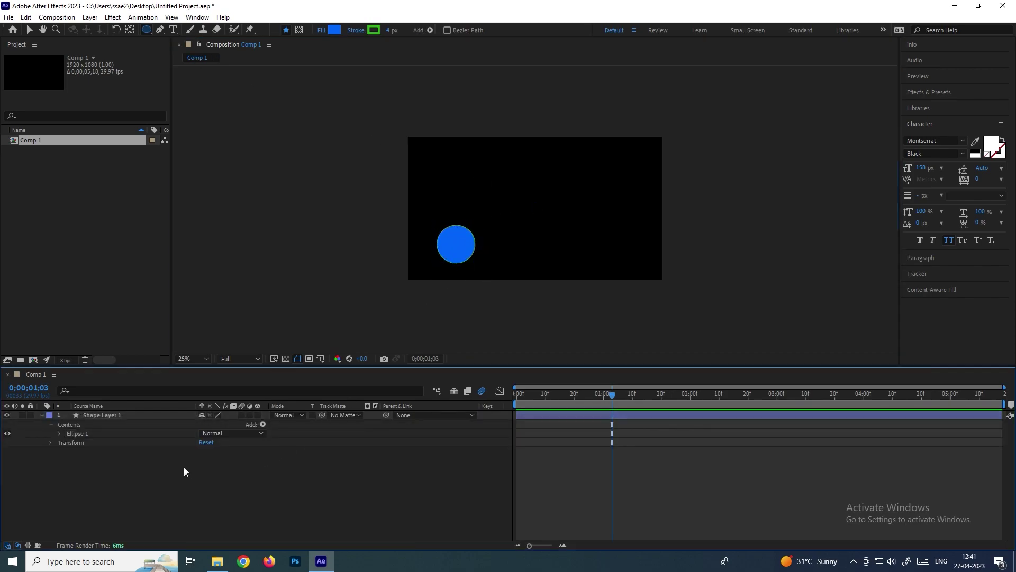
Move the shape layer's anchor point to the centre of the circle and return to frame 0.
click(139, 415)
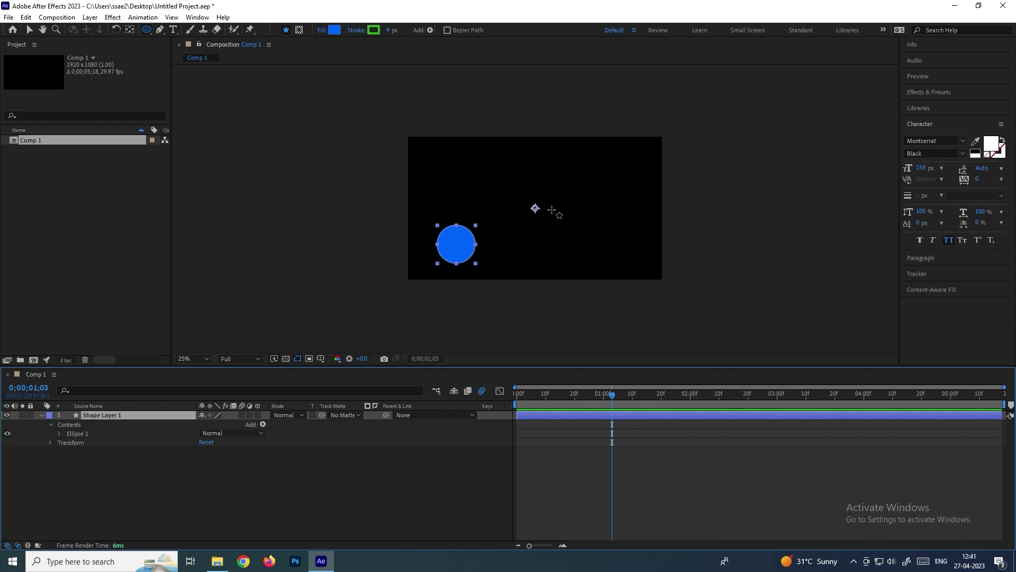
click(132, 30)
mouse_move(536, 208)
mouse_down()
mouse_move(509, 234)
mouse_move(459, 245)
mouse_move(437, 214)
mouse_up()
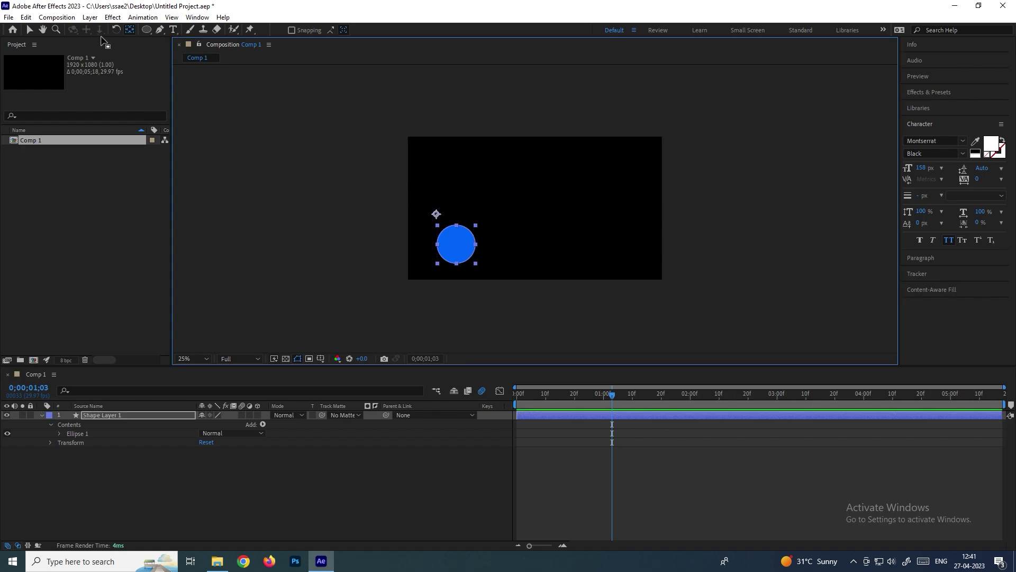
click(29, 30)
click(587, 395)
key(Home)
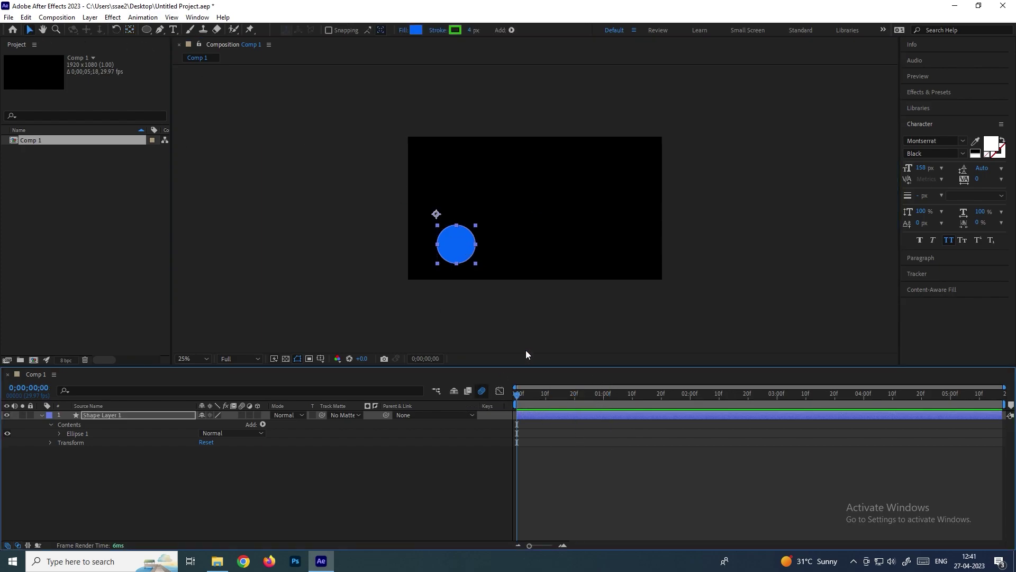
click(130, 30)
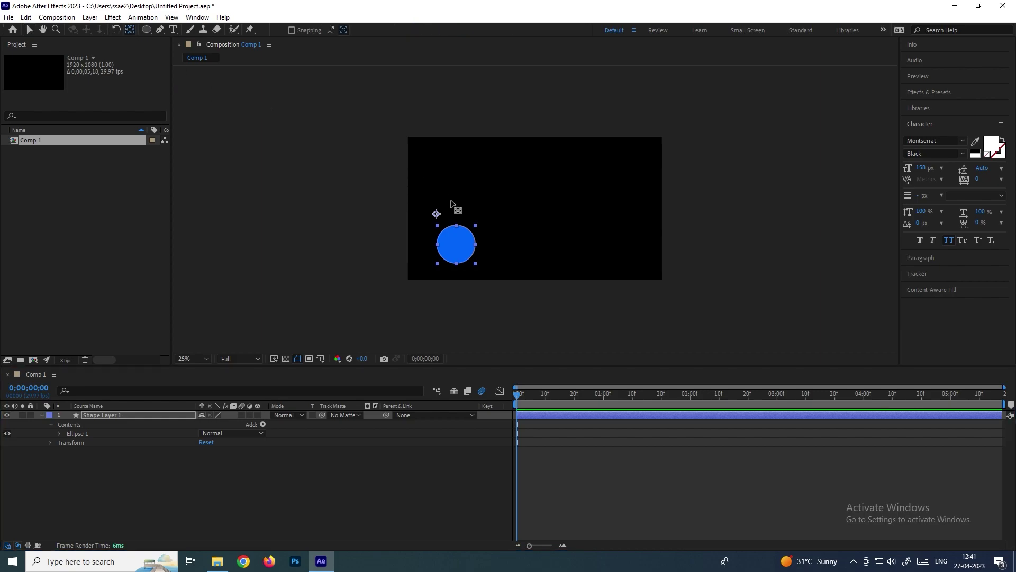
drag(436, 214, 457, 248)
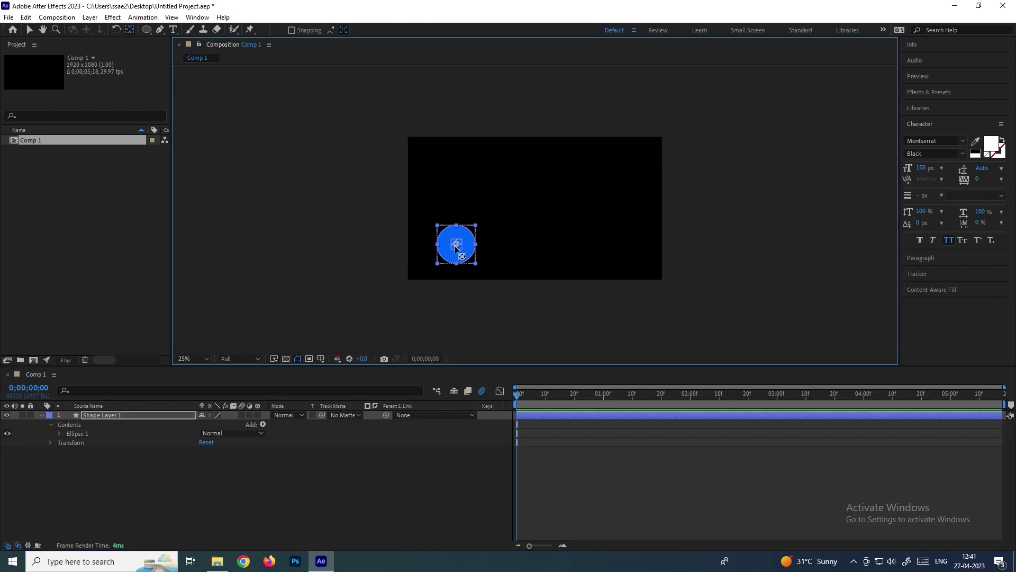
Keyframe the circle's Position at frame 0, about frame 14 and about frame 25, moving it up and back down towards the right.
click(148, 413)
key(p)
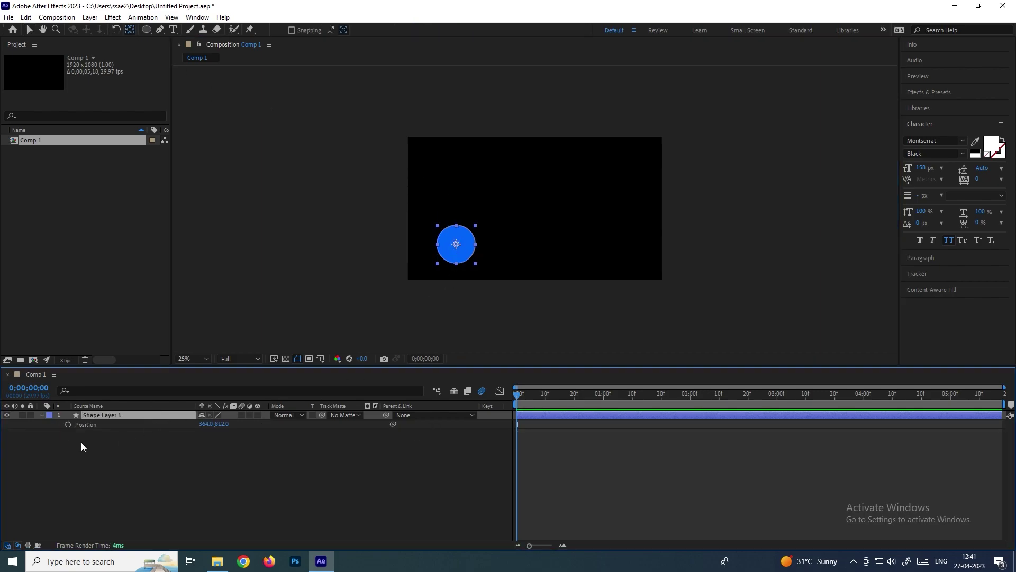
click(68, 424)
drag(538, 394, 558, 401)
key(v)
drag(472, 235, 550, 230)
Continue the zigzag with Position keyframes at about 1:07 up, 1:20 down and 2:03 up at the frame's right edge.
drag(593, 396, 624, 397)
drag(549, 232, 589, 175)
drag(647, 397, 661, 397)
drag(589, 175, 634, 238)
drag(672, 398, 699, 397)
drag(633, 238, 670, 176)
Examine the shape layer's zigzag motion path and preview the circle's movement from frame 0.
key(space)
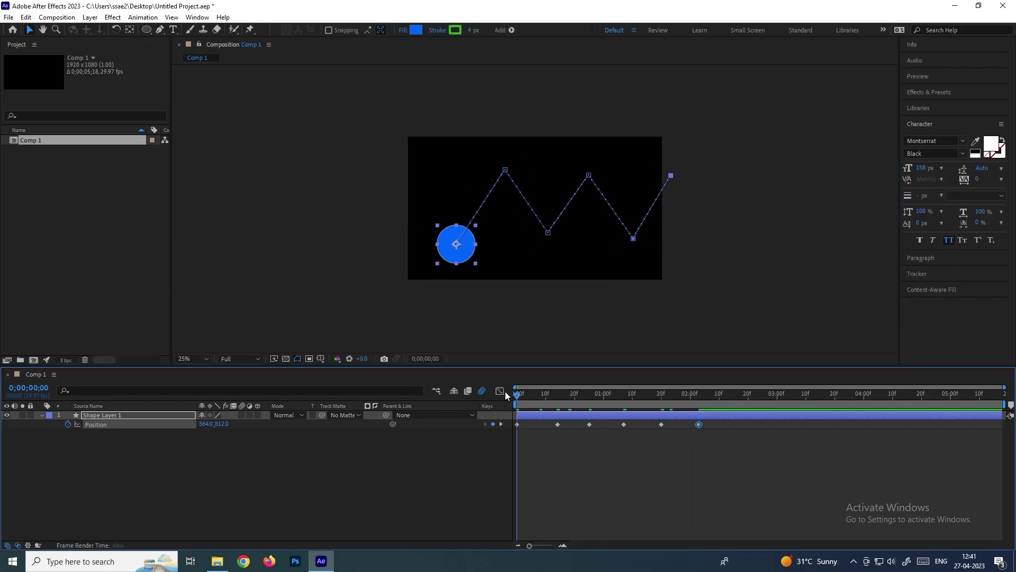
click(150, 434)
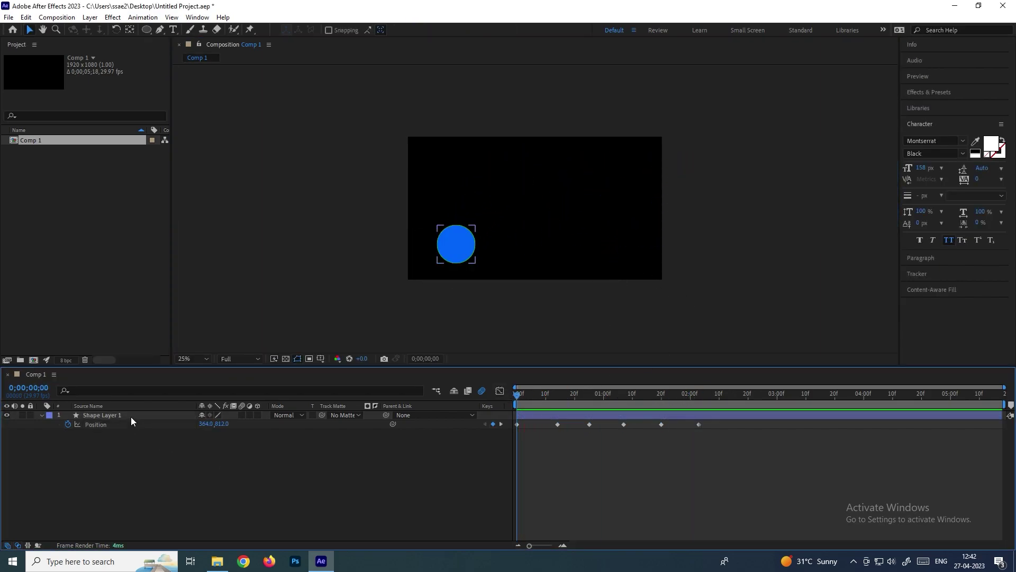
click(132, 416)
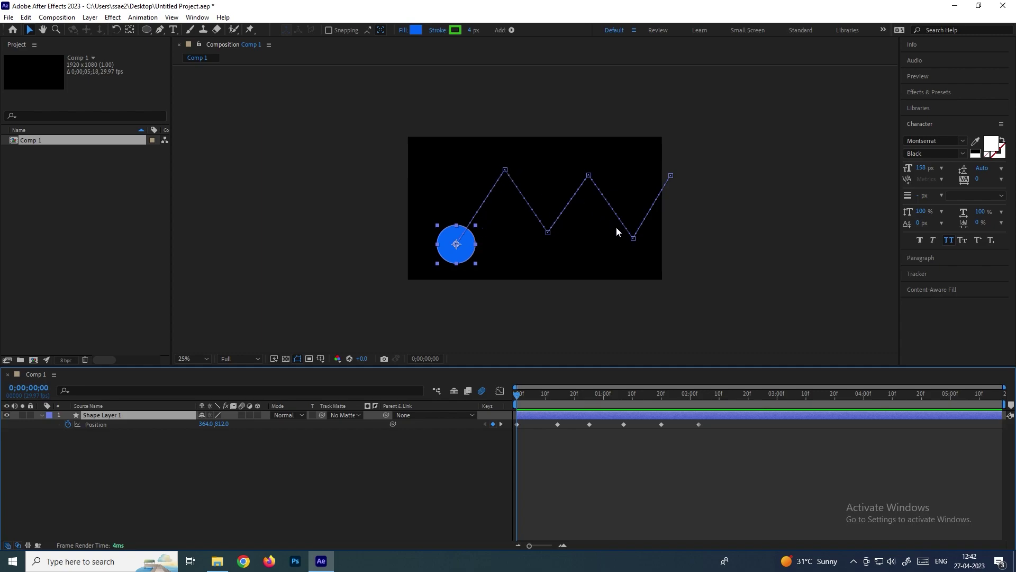
key(space)
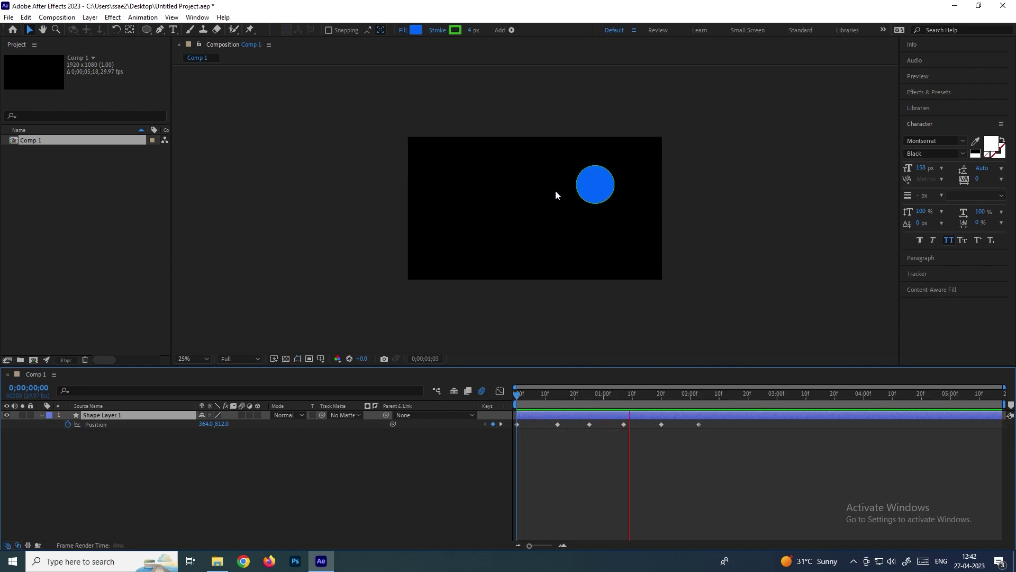
drag(720, 397, 679, 405)
key(Home)
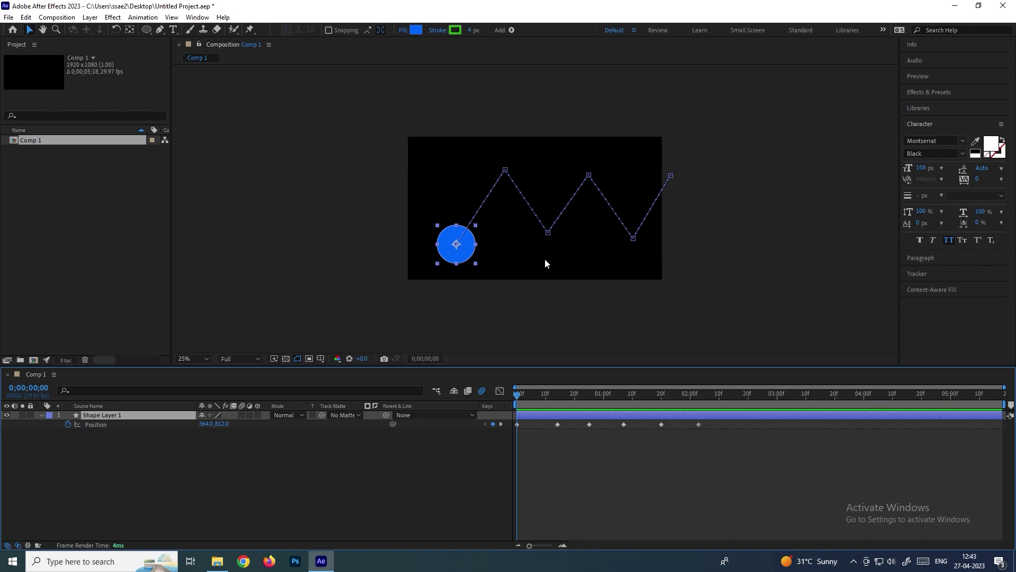
Set the Spatial Interpolation of all six Position keyframes to Bezier.
drag(736, 471, 517, 419)
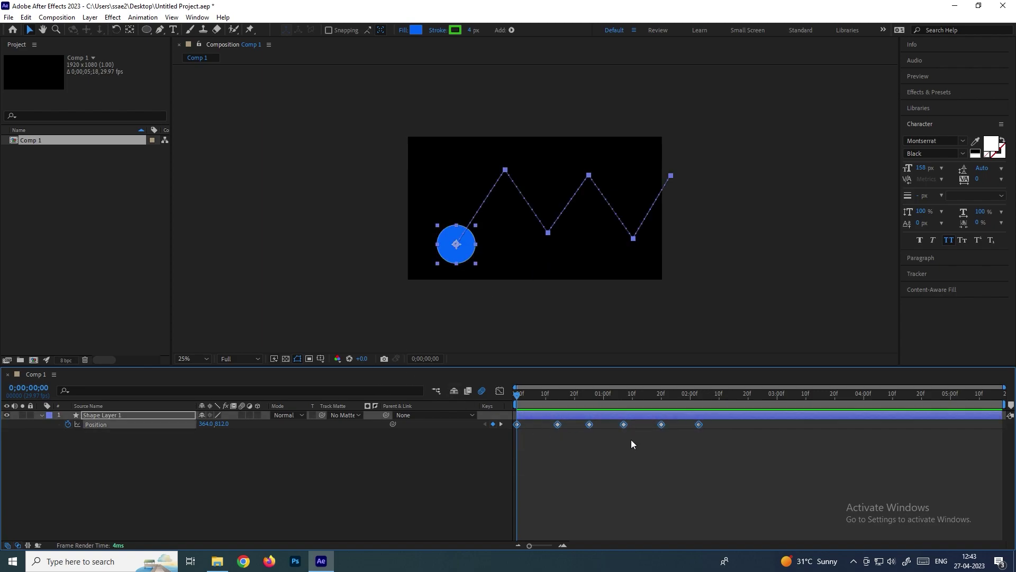
right_click(662, 425)
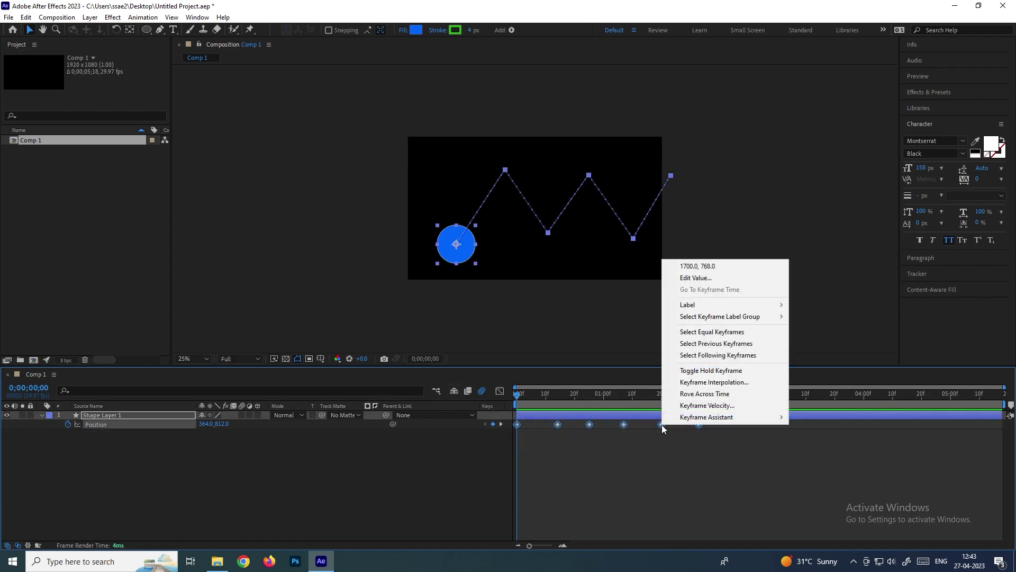
click(710, 382)
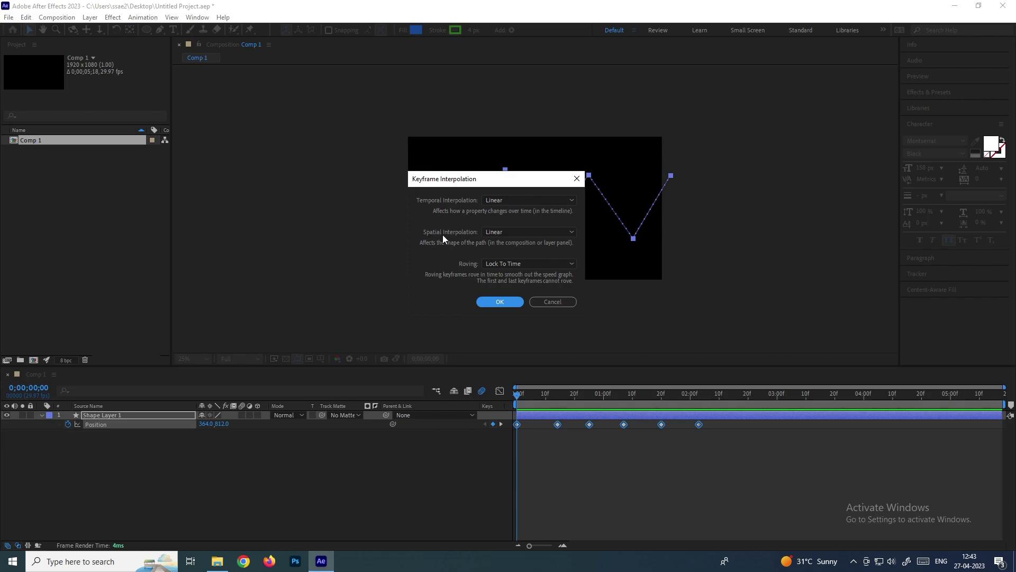
click(510, 233)
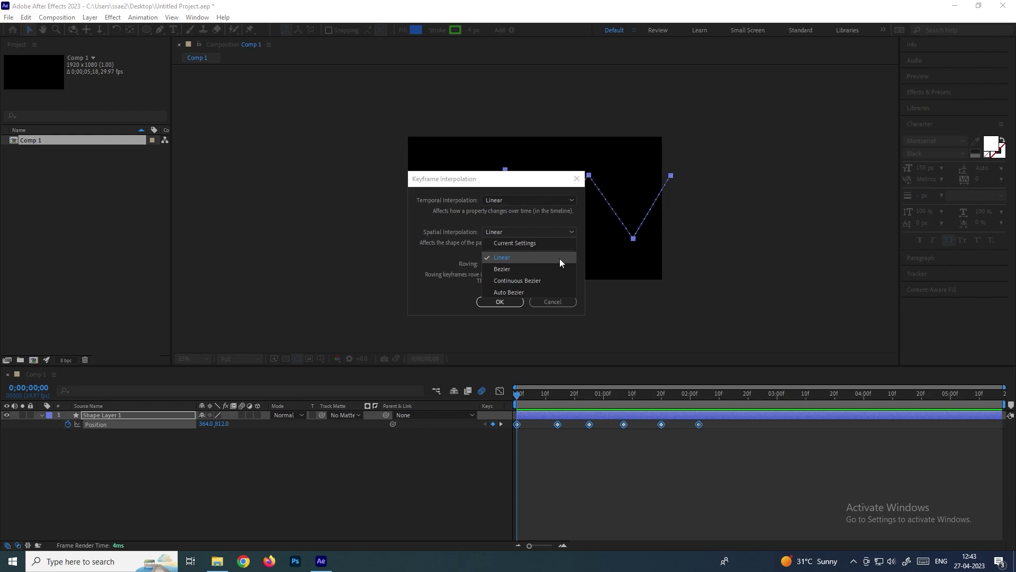
click(508, 268)
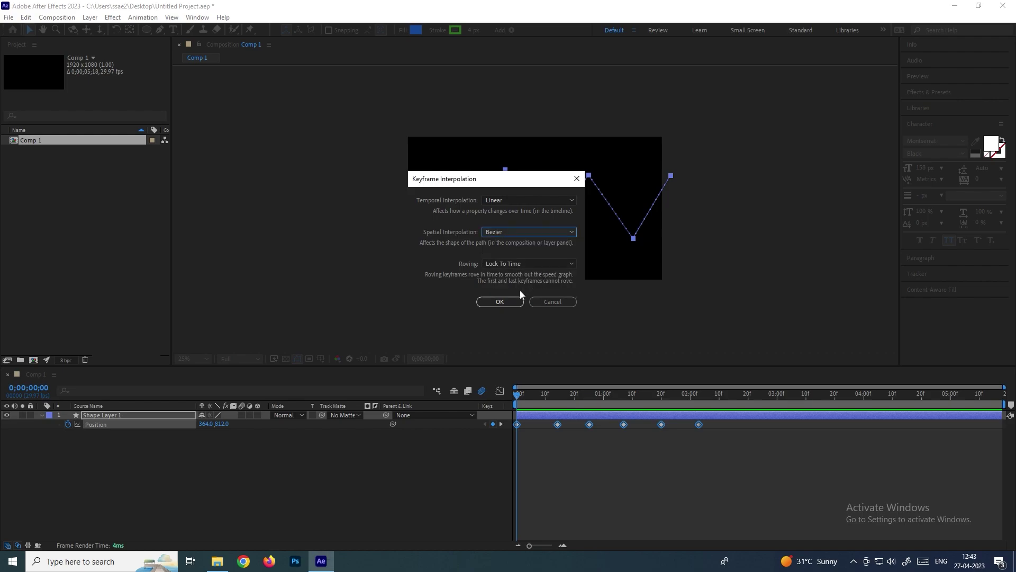
click(508, 299)
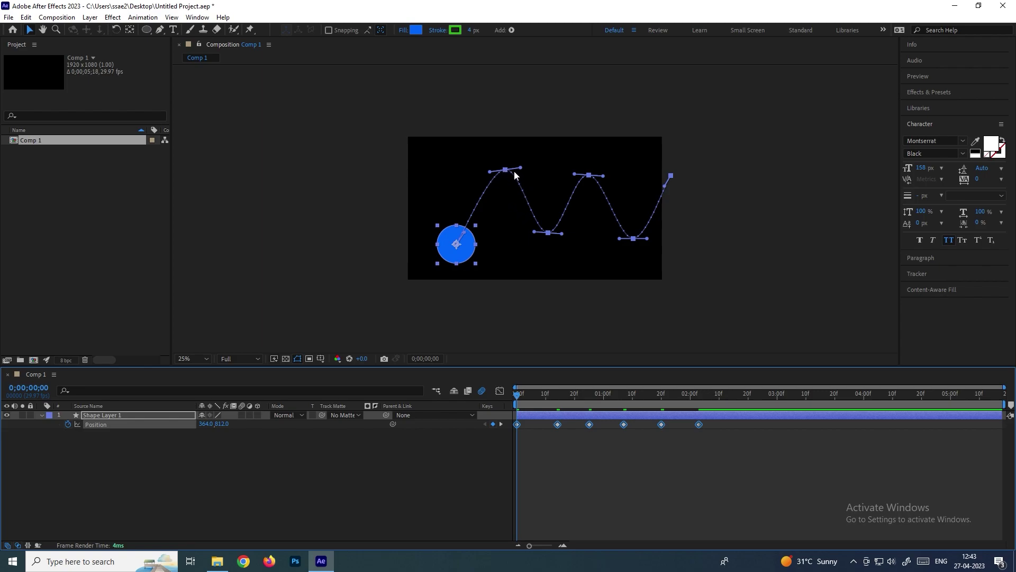
Adjust the outgoing Bezier handle of the path's first peak slightly and preview the curved motion.
mouse_move(521, 168)
mouse_down()
mouse_move(526, 184)
mouse_move(525, 173)
mouse_up()
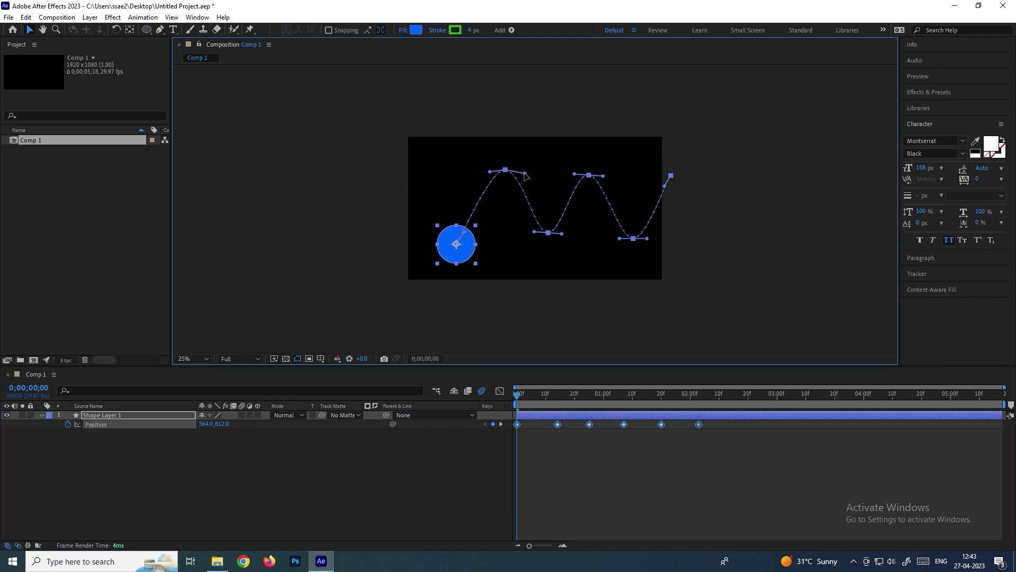
key(space)
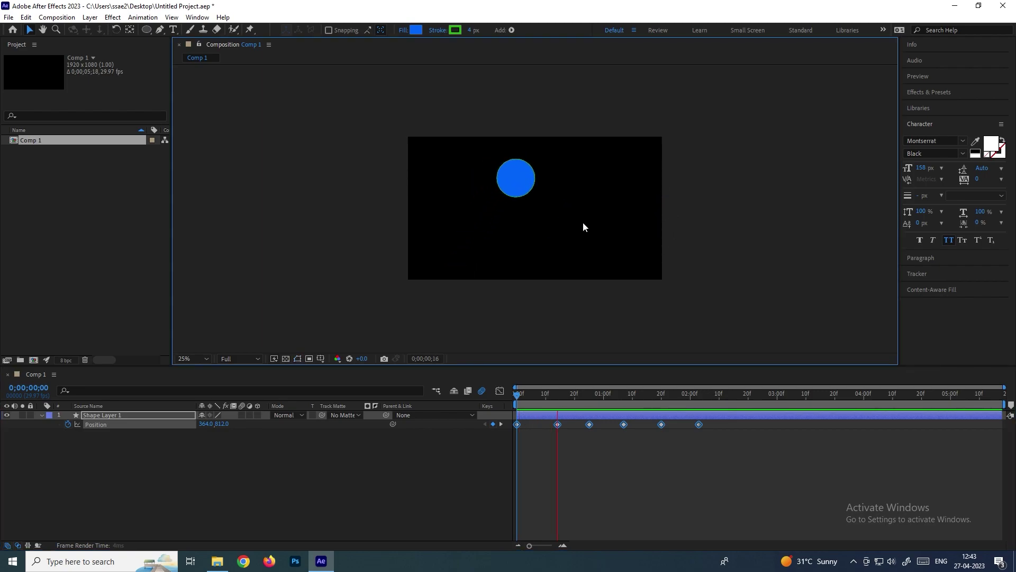
key(space)
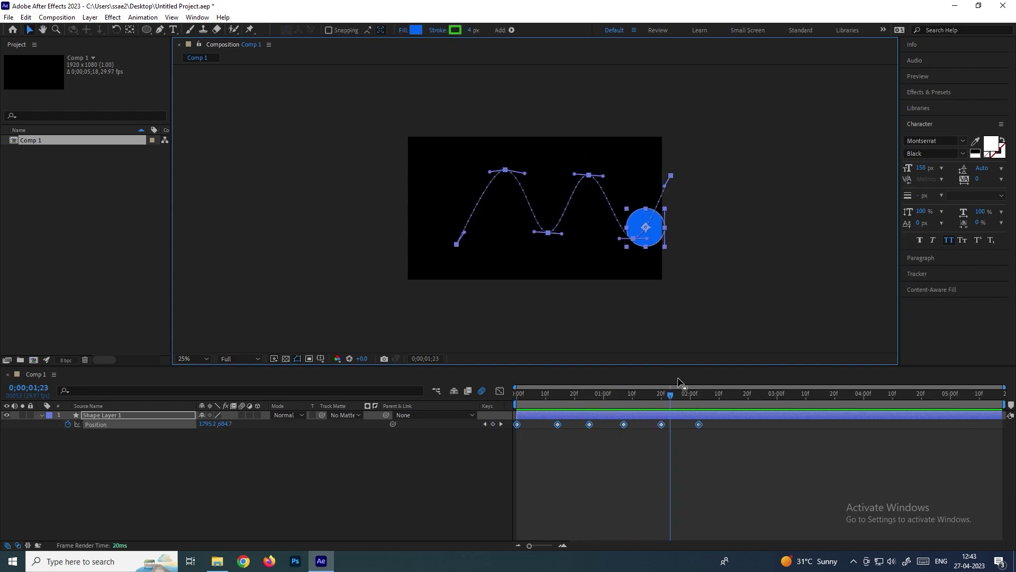
drag(671, 395, 606, 395)
Change the Spatial Interpolation of all Position keyframes back to Linear and preview the straight zigzag from frame 0.
mouse_move(721, 461)
mouse_down()
mouse_move(533, 423)
mouse_move(542, 430)
mouse_up()
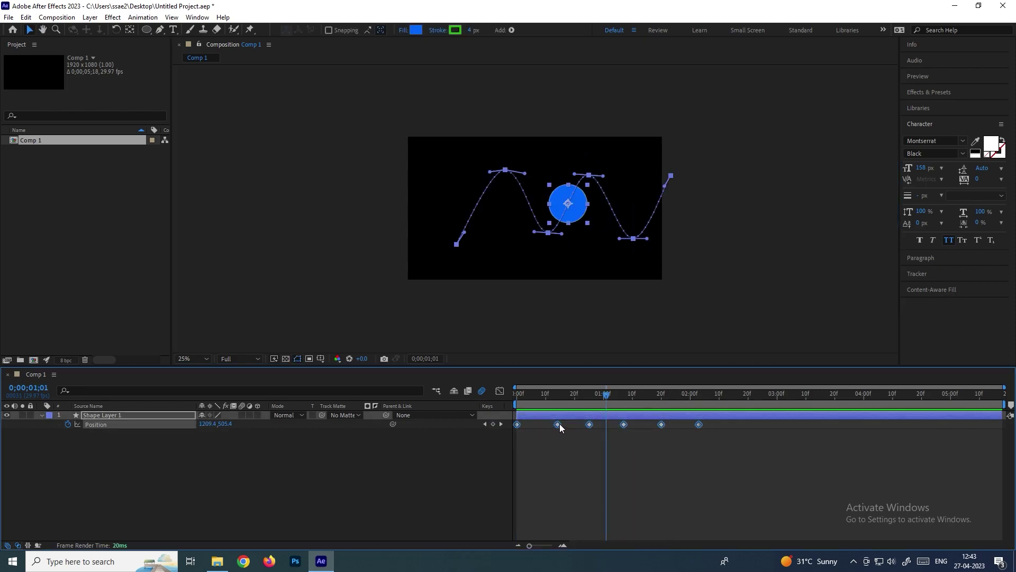
right_click(558, 424)
click(630, 381)
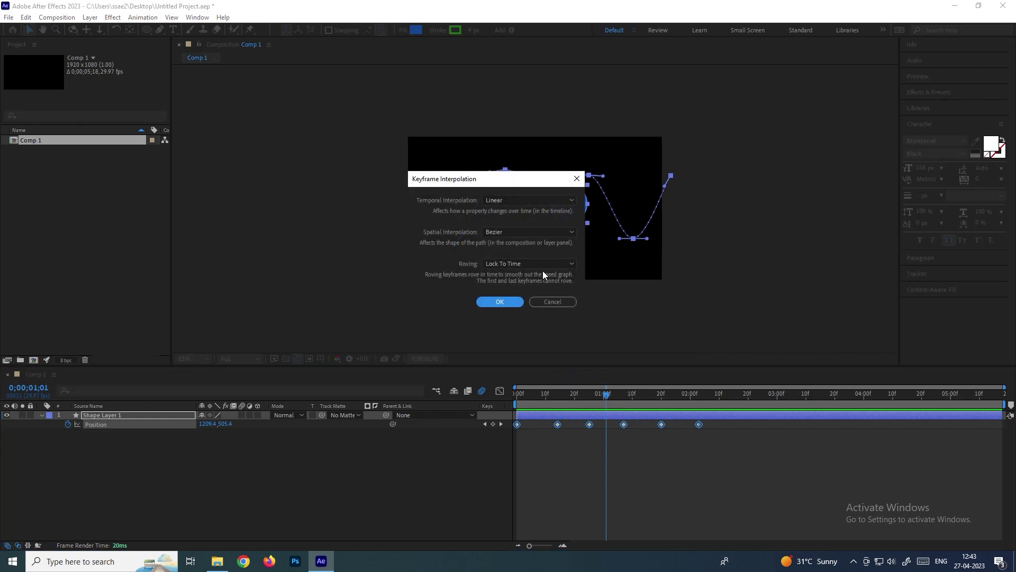
click(501, 233)
click(510, 257)
click(500, 302)
click(516, 394)
key(space)
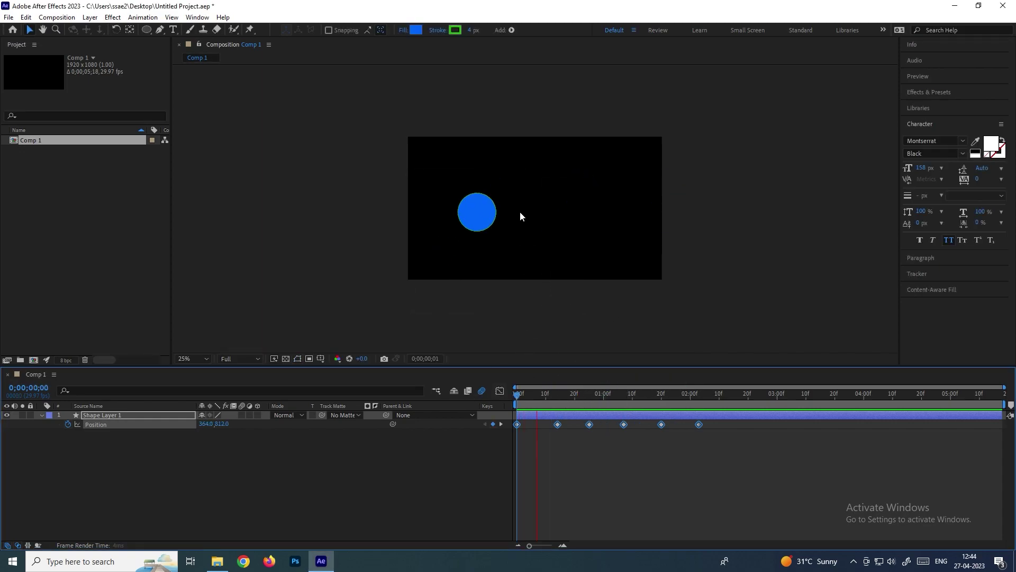
key(space)
Apply Bezier Spatial Interpolation to all Position keyframes again and play the smooth path from frame 0.
drag(714, 454, 509, 422)
right_click(561, 426)
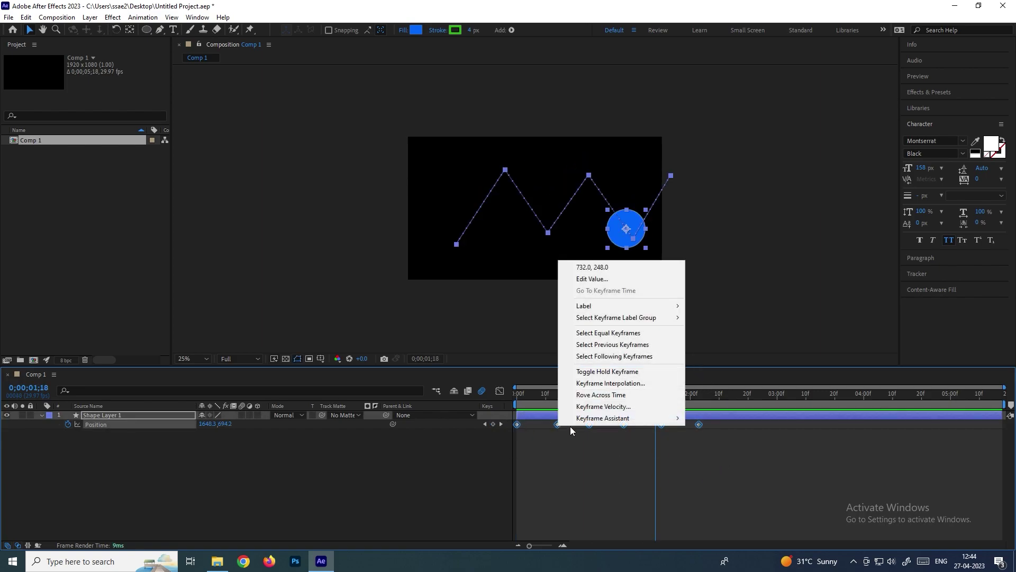
click(630, 384)
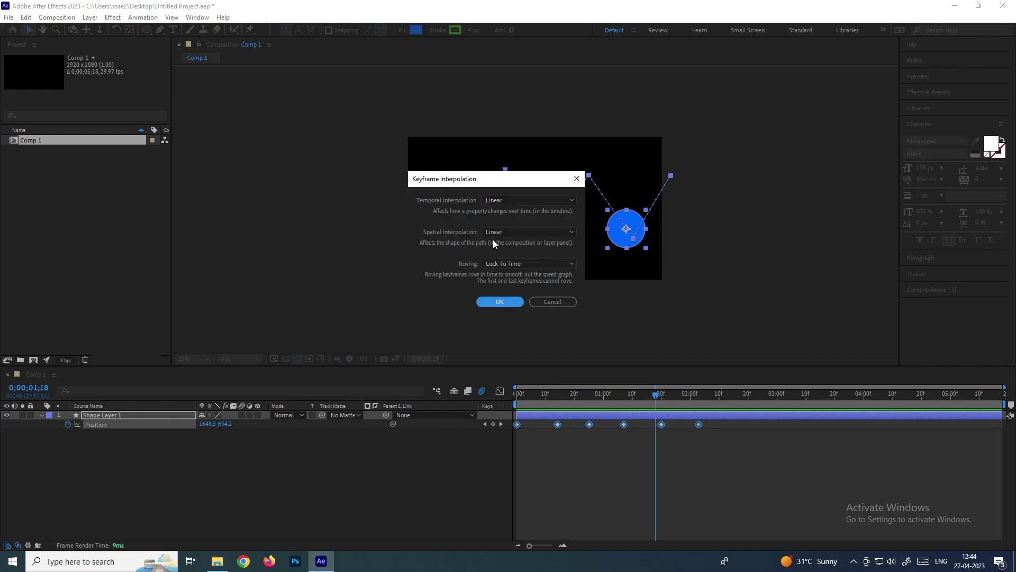
click(506, 231)
click(515, 268)
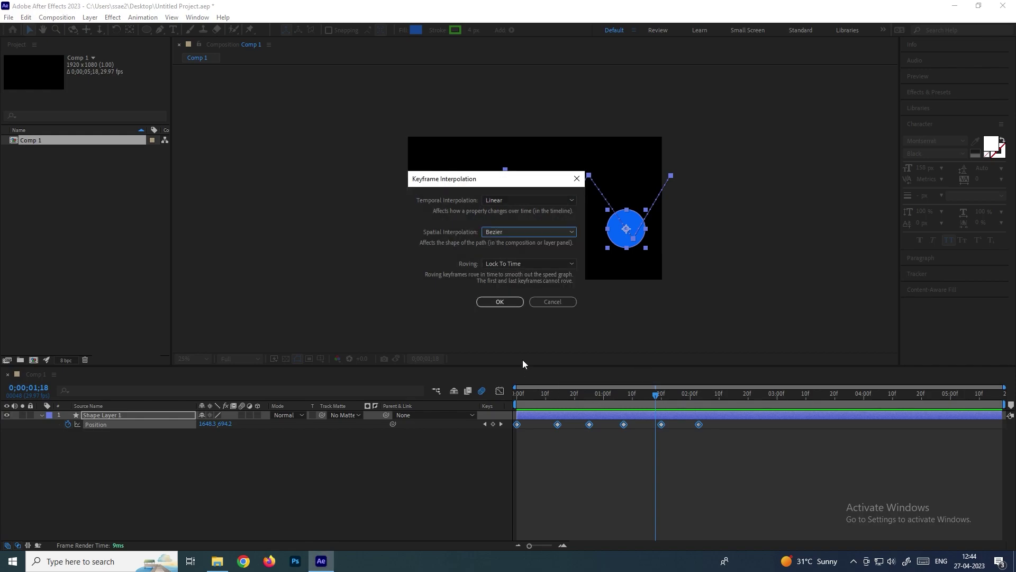
click(501, 302)
key(Home)
key(space)
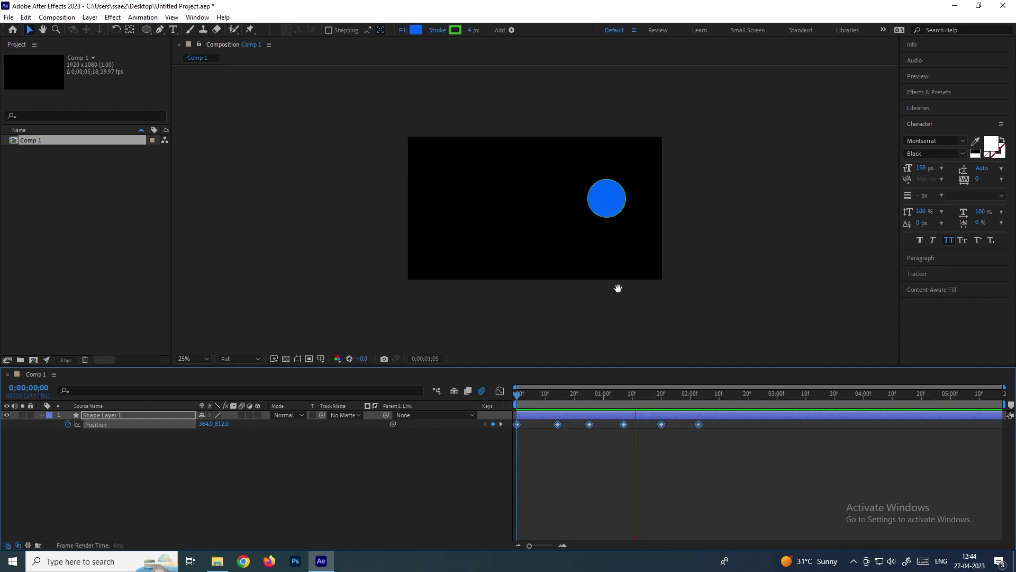
key(space)
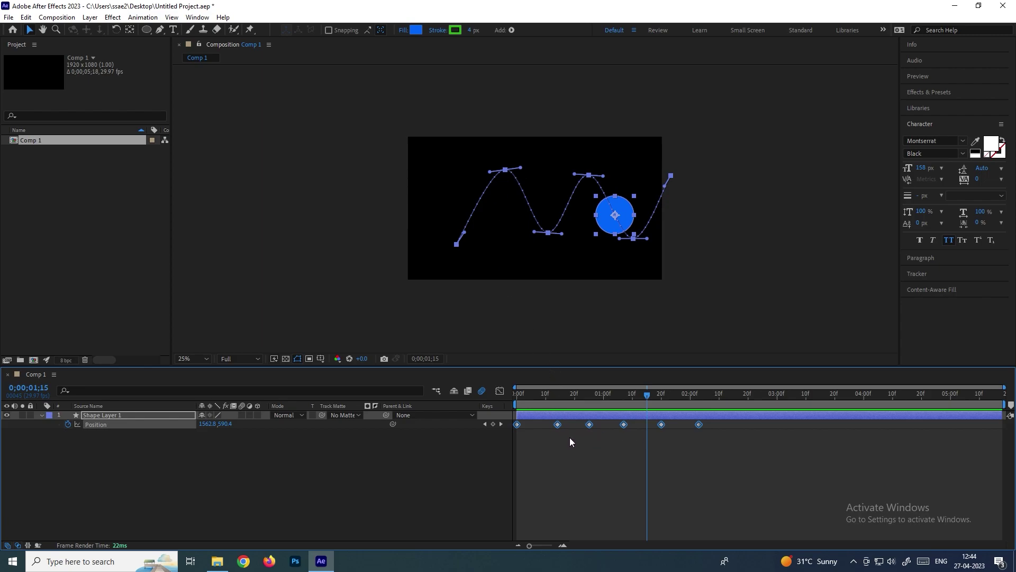
Reshape the path by pulling long Bezier handles at the first peak, first valley and second peak, and preview from frame 0.
drag(521, 167, 544, 140)
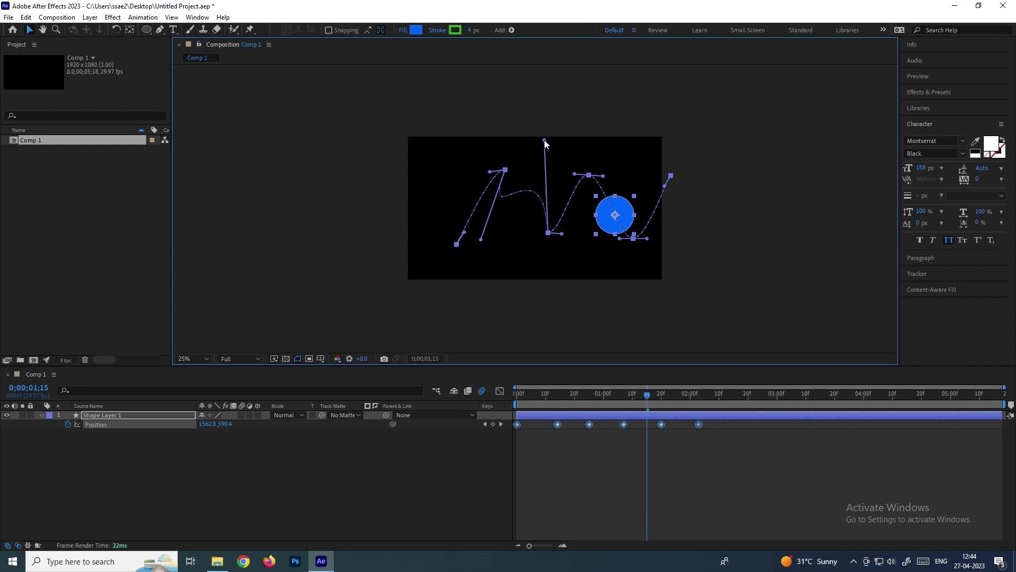
drag(575, 174, 588, 262)
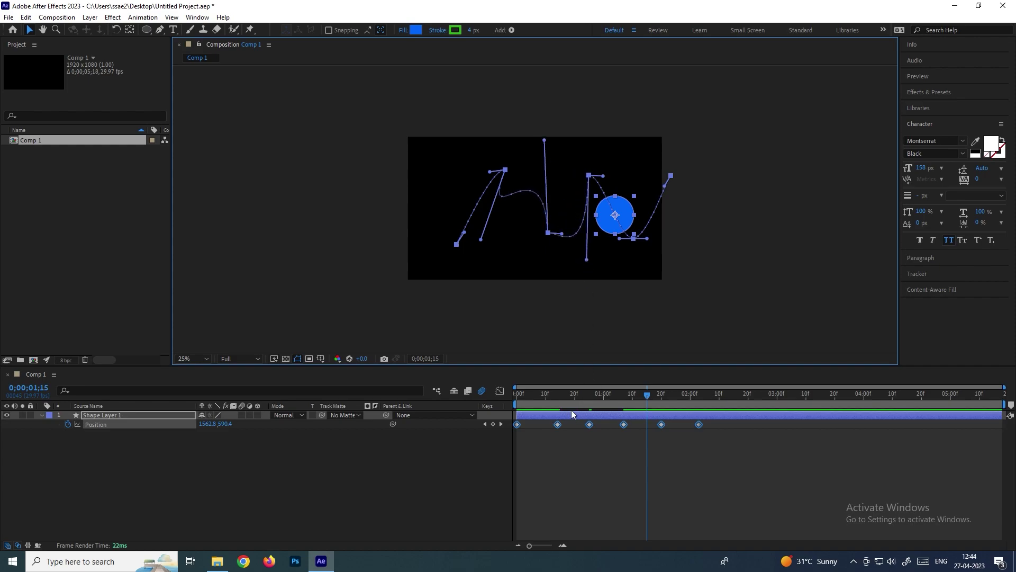
click(475, 403)
key(Home)
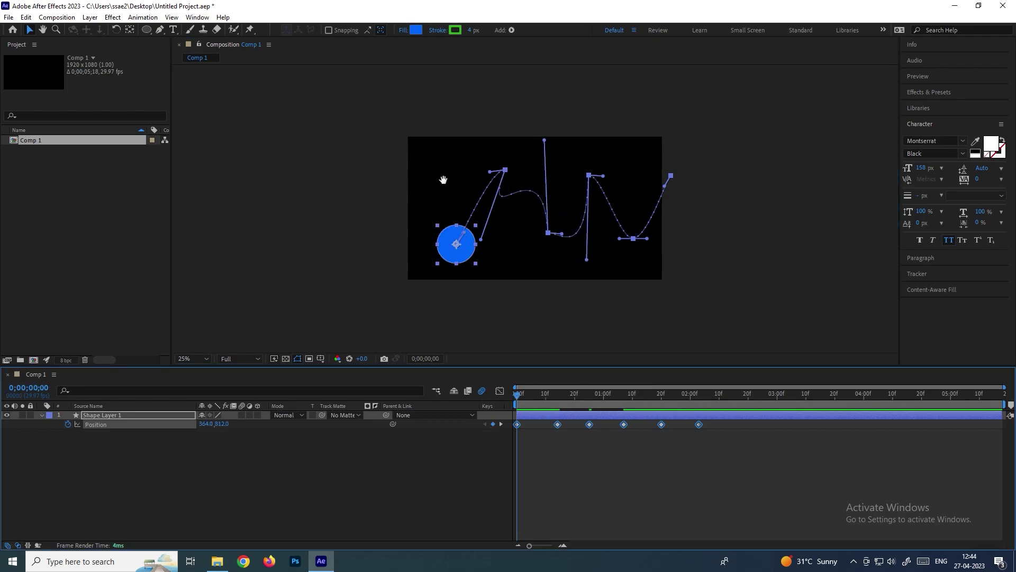
key(space)
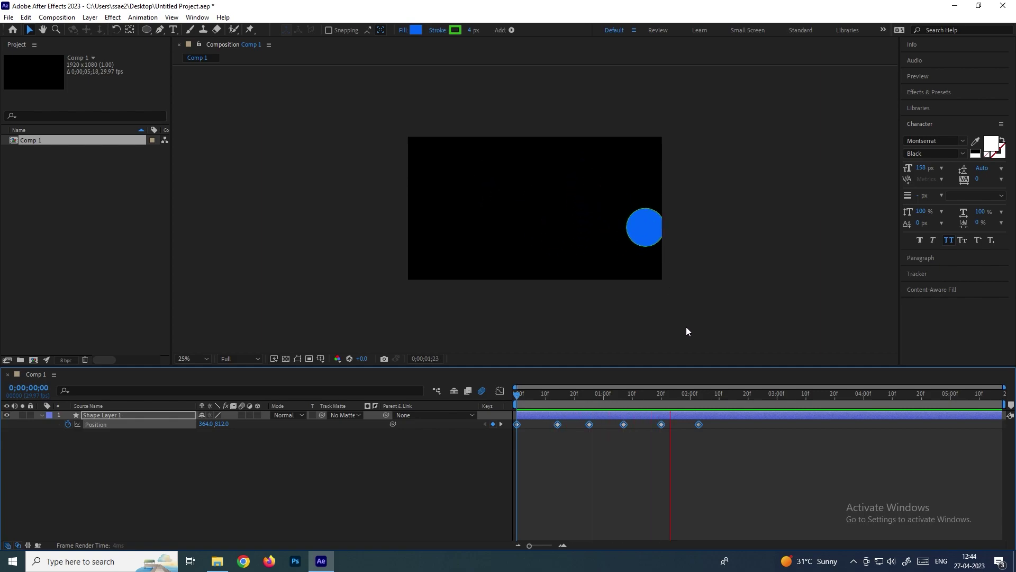
key(space)
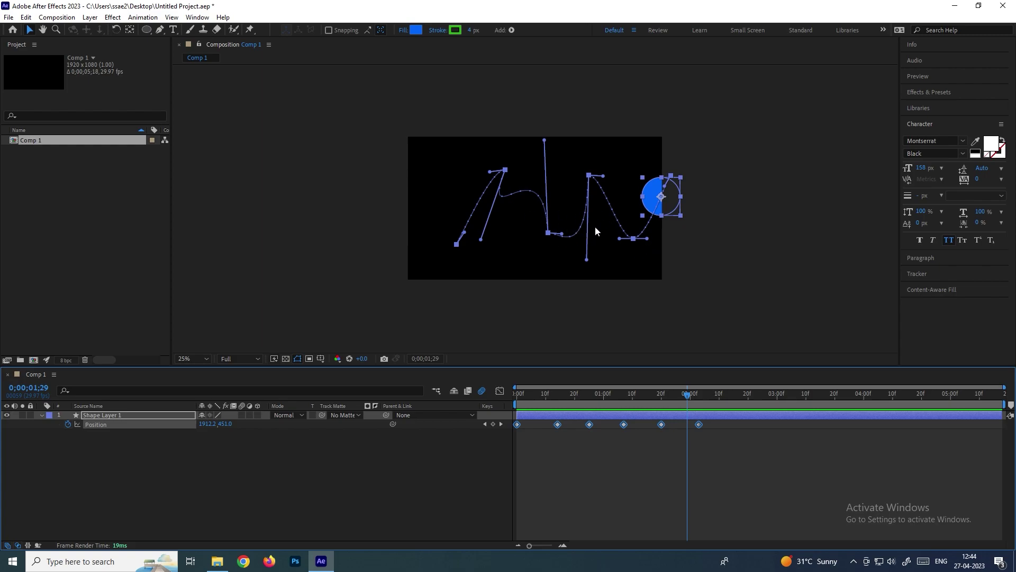
Undo the last three Bezier handle edits on the motion path.
key(ctrl+z)
key(ctrl+z)
key(ctrl+z)
Set the Spatial Interpolation of all Position keyframes to Continuous Bezier and tilt the first peak's outgoing handle slightly downward.
drag(716, 495, 563, 428)
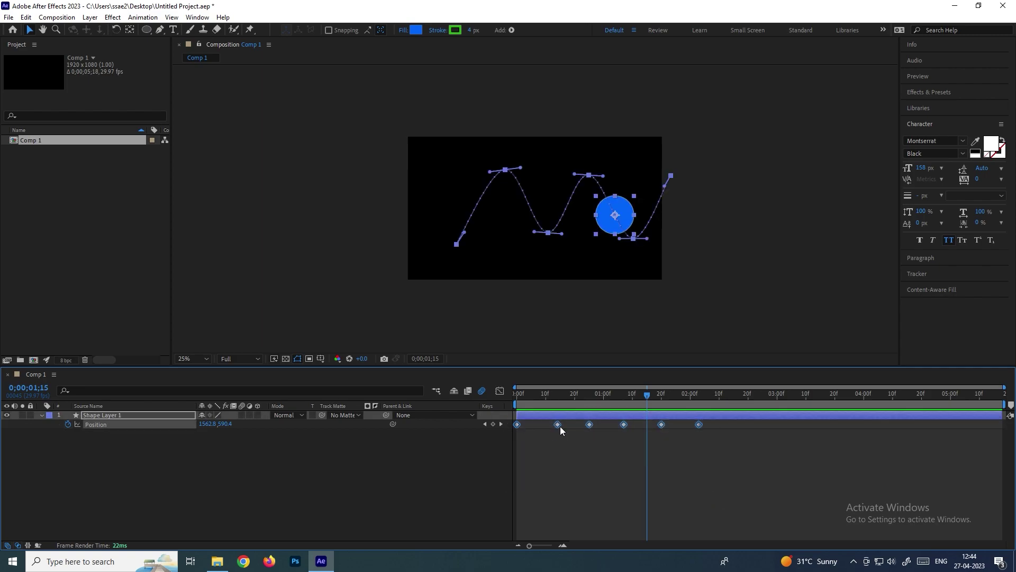
right_click(558, 423)
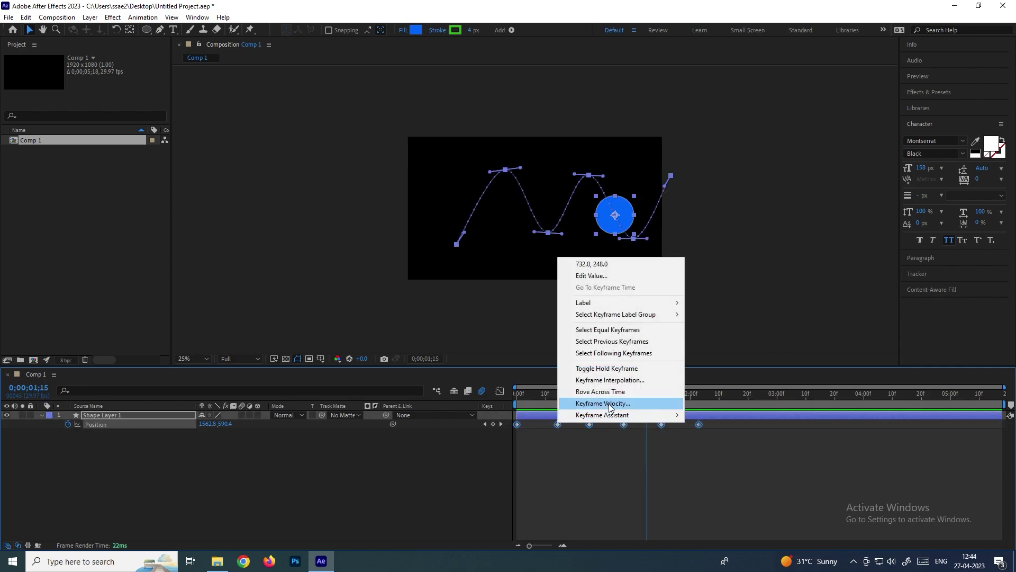
click(610, 380)
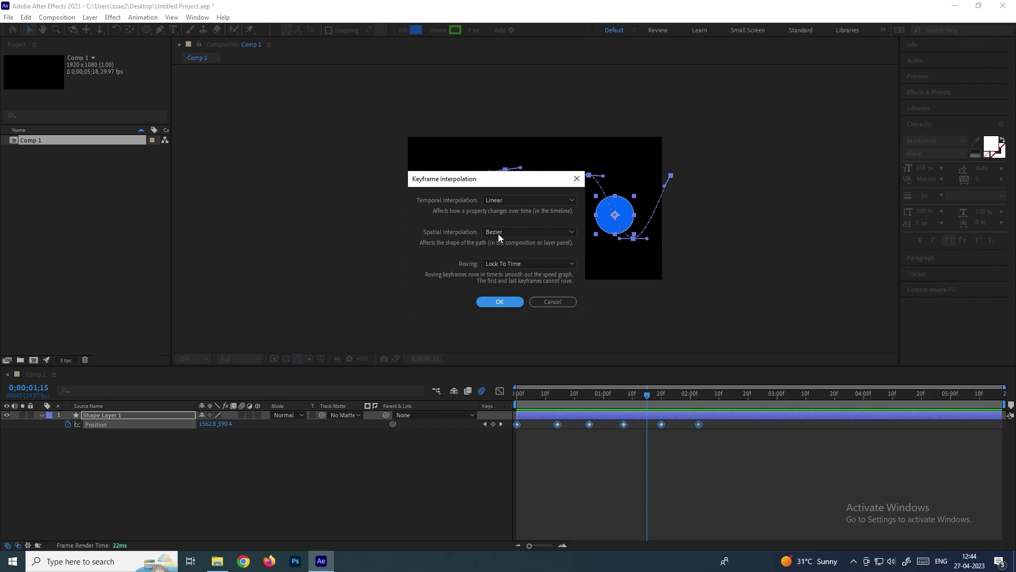
click(566, 233)
click(526, 280)
click(516, 303)
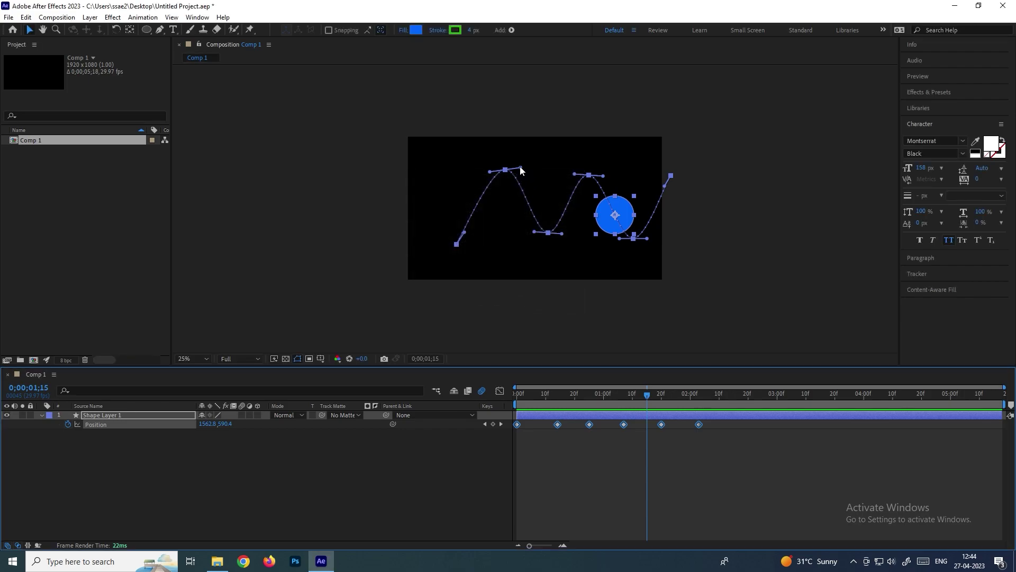
drag(521, 169, 526, 177)
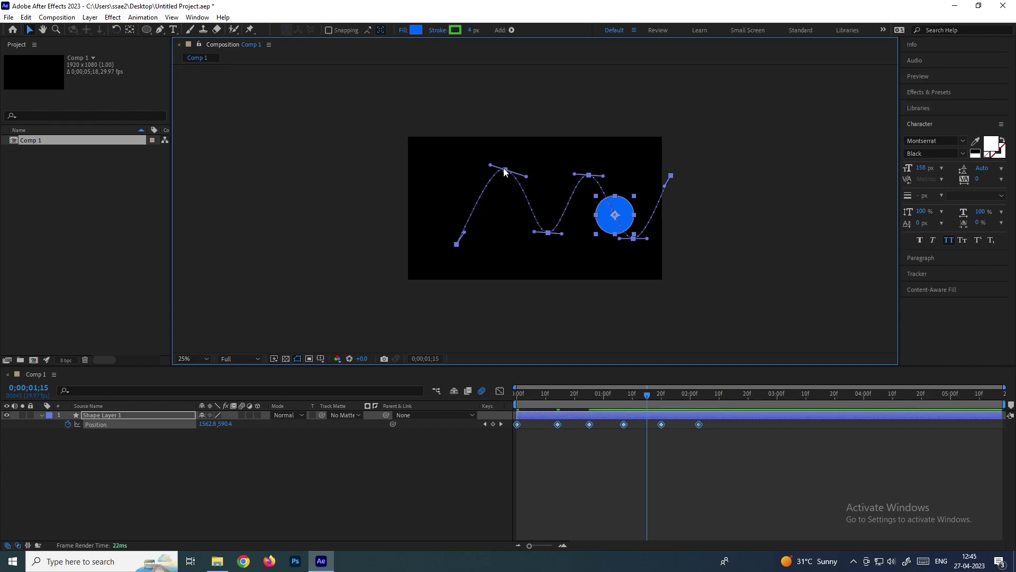
Switch the Spatial Interpolation of all Position keyframes from Continuous Bezier to Bezier.
right_click(623, 426)
click(677, 380)
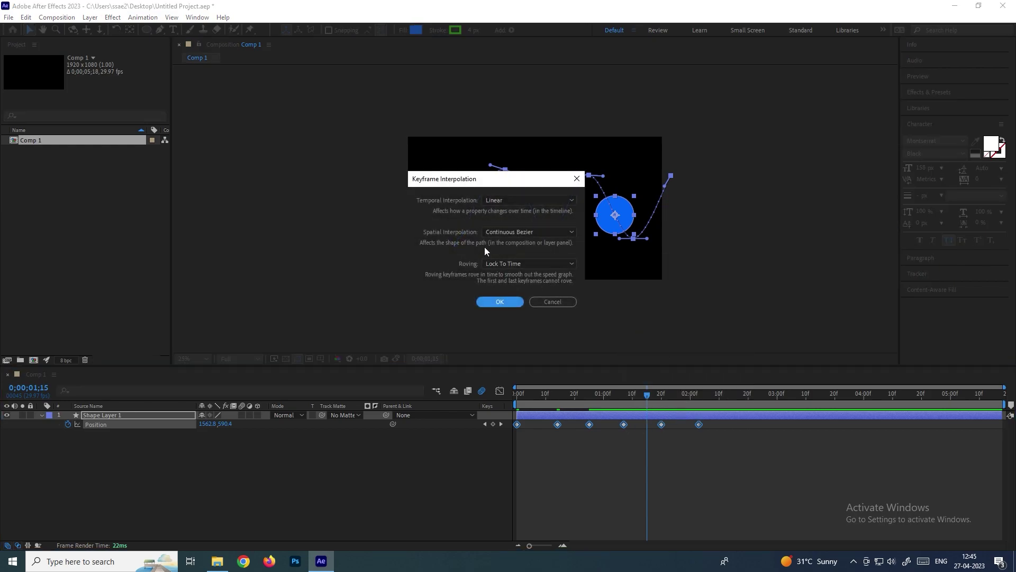
click(506, 233)
click(513, 270)
click(517, 302)
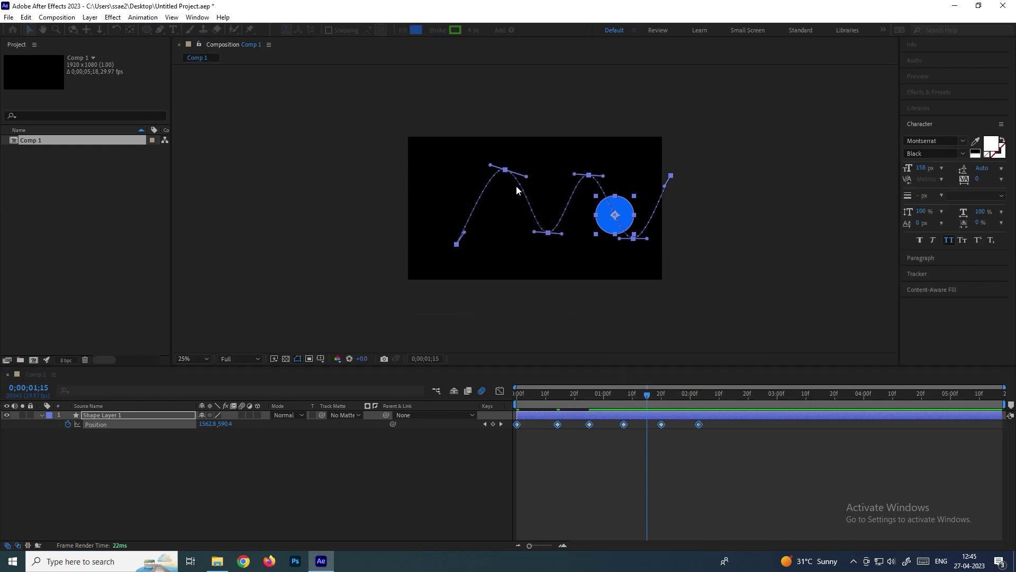
Try pulling the first peak's outgoing Bezier handle far upward independently of the incoming one, undoing each attempt.
drag(526, 176, 528, 111)
key(ctrl+z)
drag(526, 175, 526, 108)
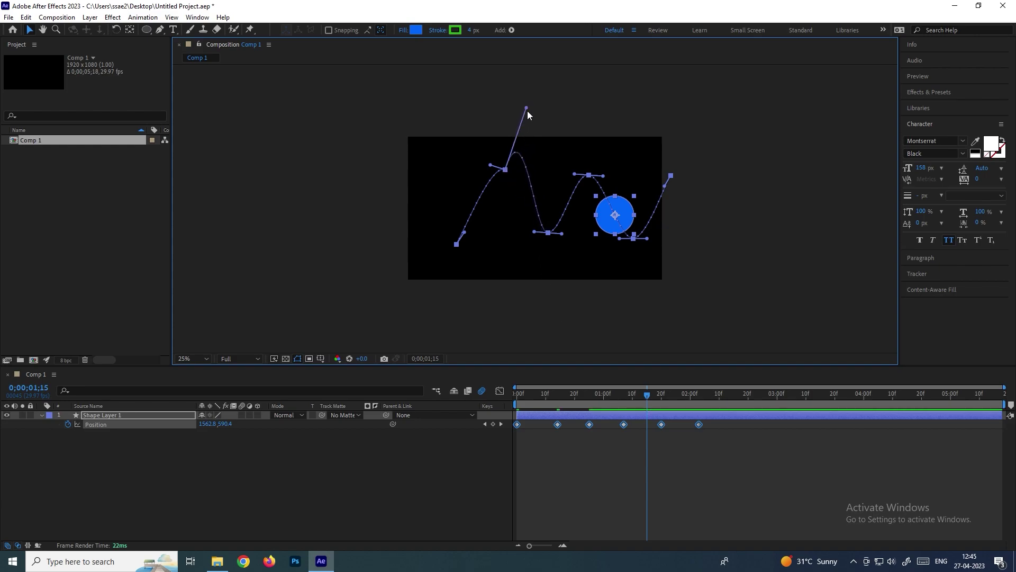
key(ctrl+z)
Set the Spatial Interpolation of all Position keyframes back to Continuous Bezier and bring the first peak's handles nearly level.
right_click(625, 424)
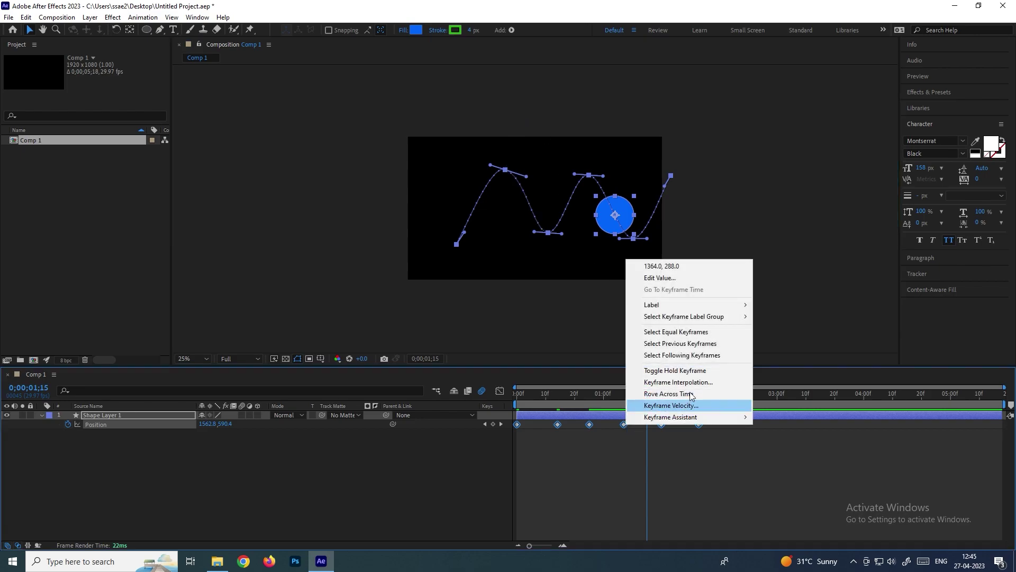
click(688, 382)
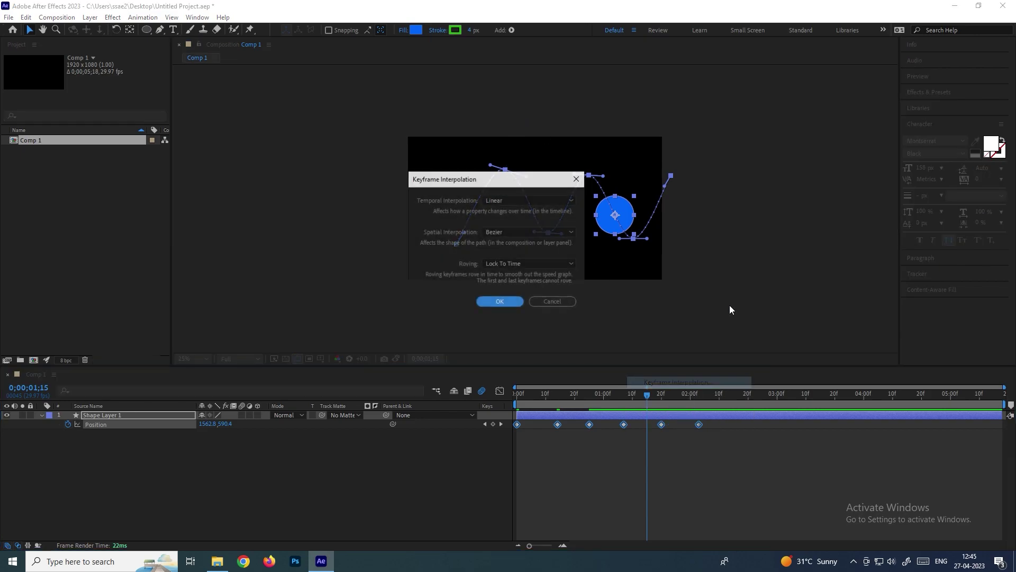
click(507, 231)
click(508, 281)
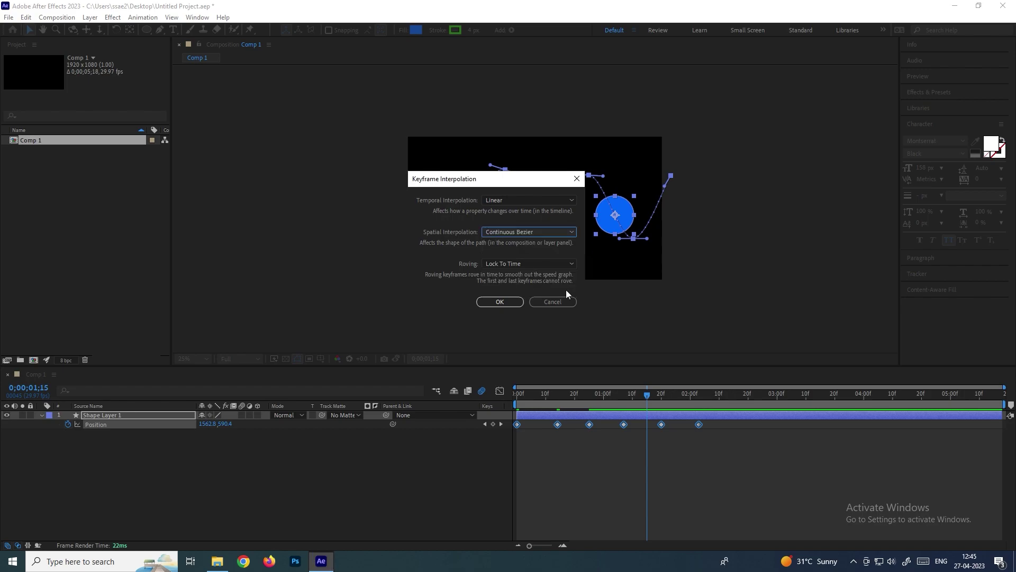
click(502, 300)
drag(522, 167, 521, 168)
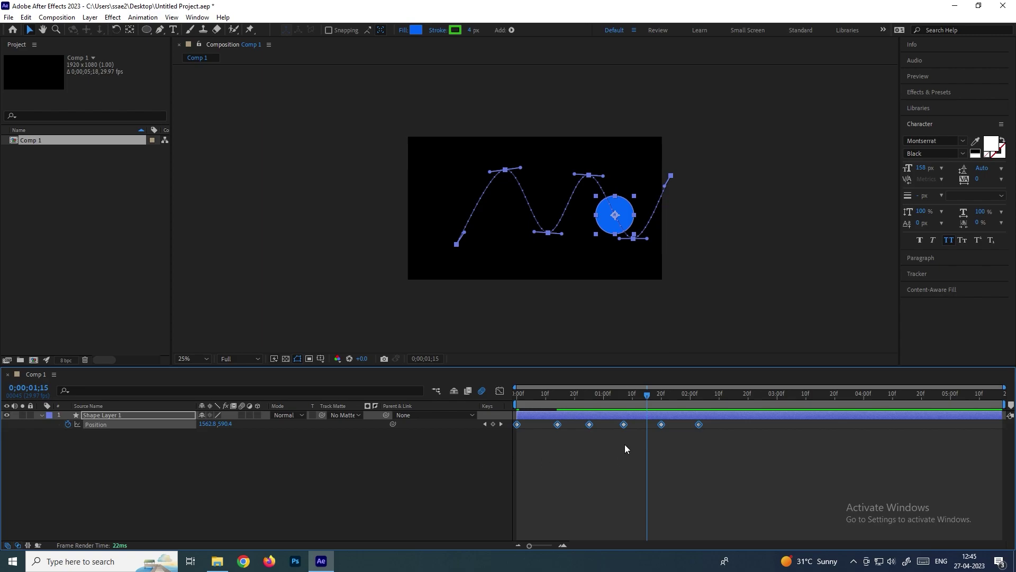
Deselect the keyframes, preview the circle's motion from frame 0, and scrub to frame 8.
click(655, 459)
key(Home)
key(space)
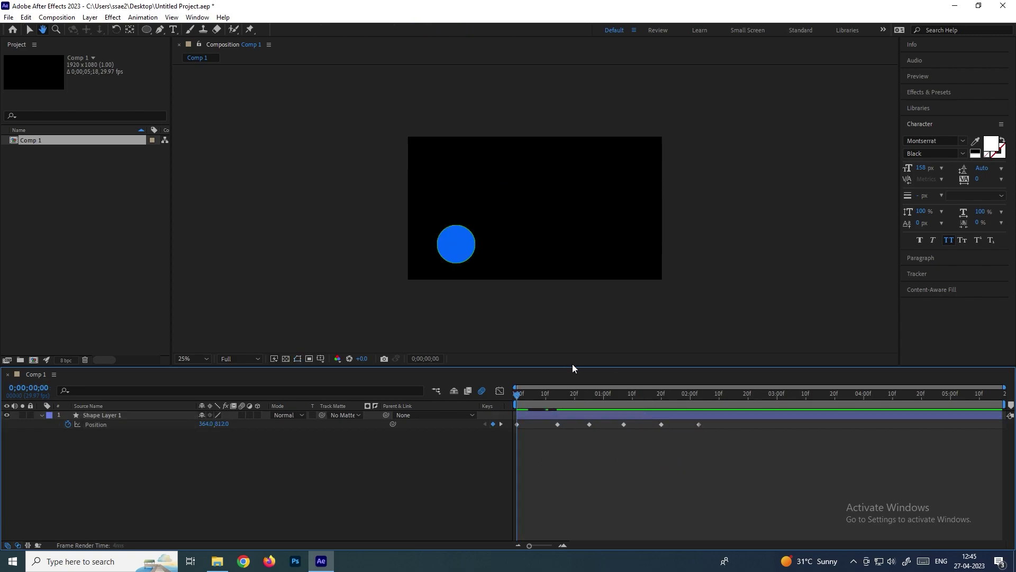
key(space)
mouse_move(537, 395)
mouse_down()
mouse_move(522, 395)
mouse_move(540, 395)
mouse_up()
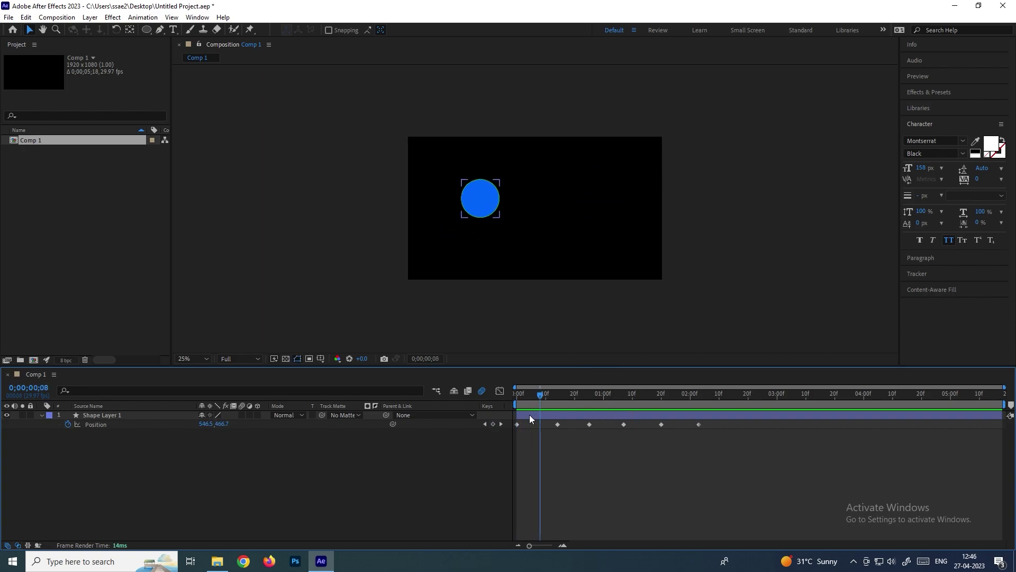
Turn all six Position keyframes into hold keyframes with Toggle Hold Keyframe, then deselect them.
click(519, 421)
click(558, 424)
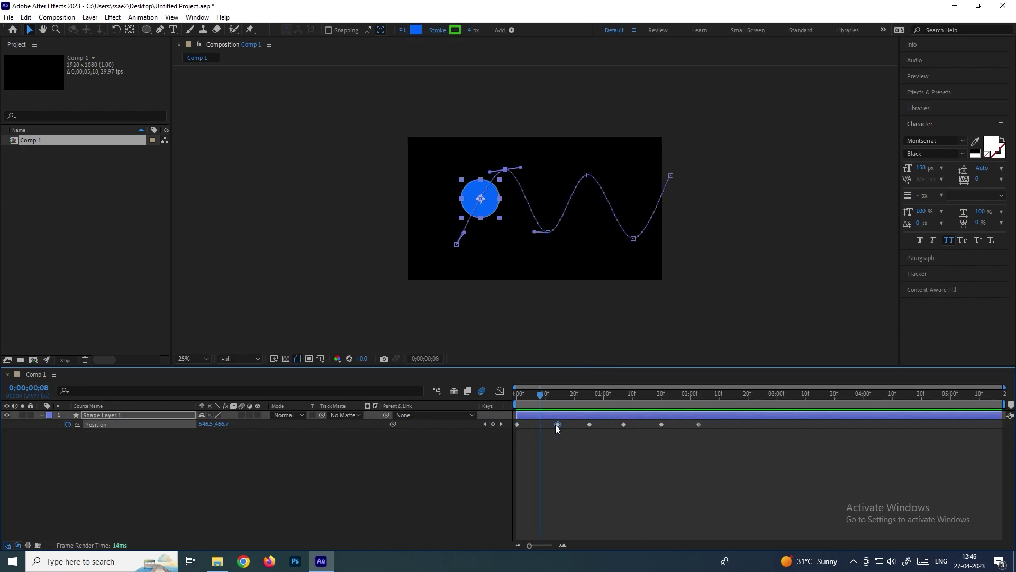
click(554, 437)
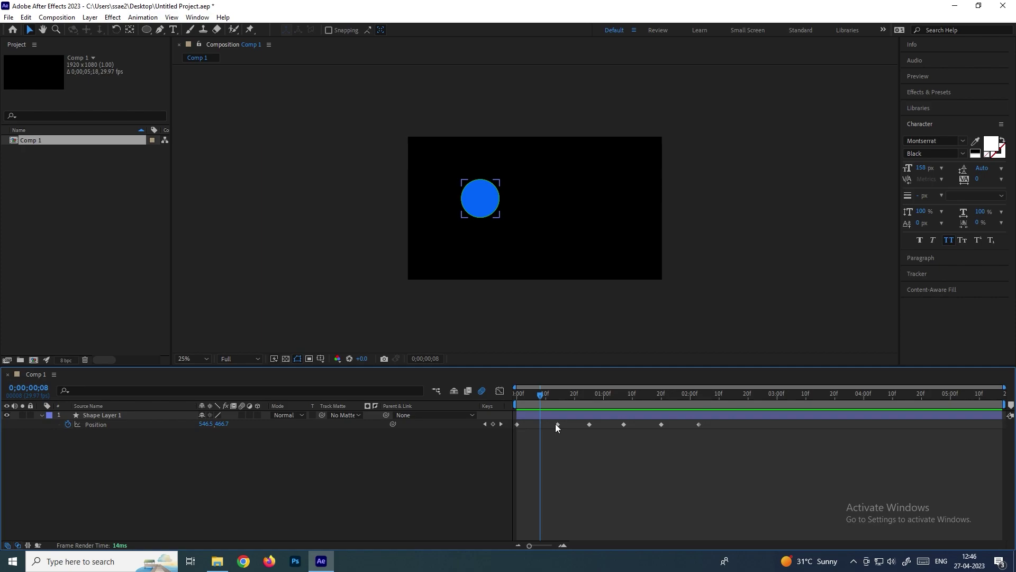
drag(744, 465, 508, 420)
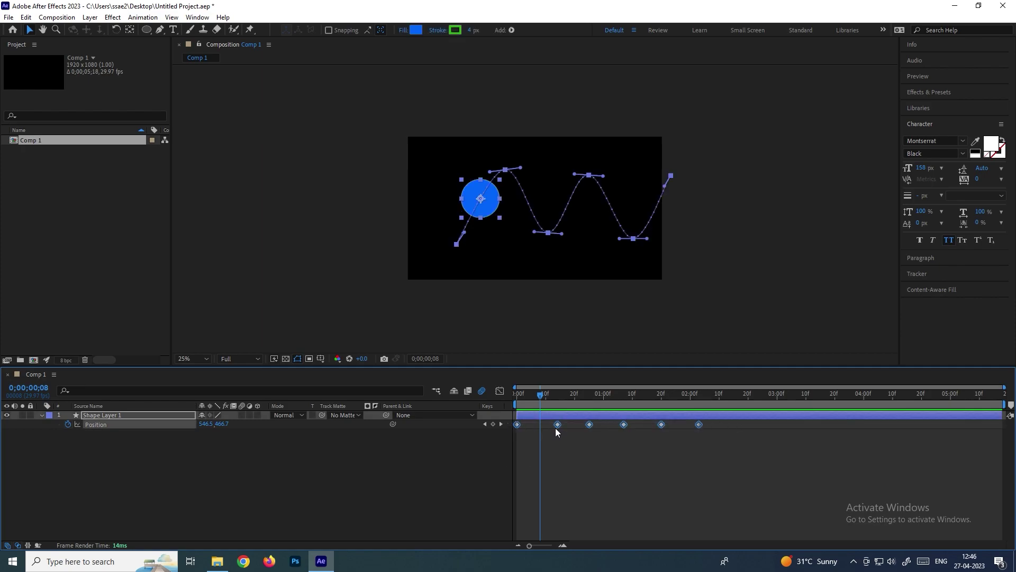
right_click(558, 423)
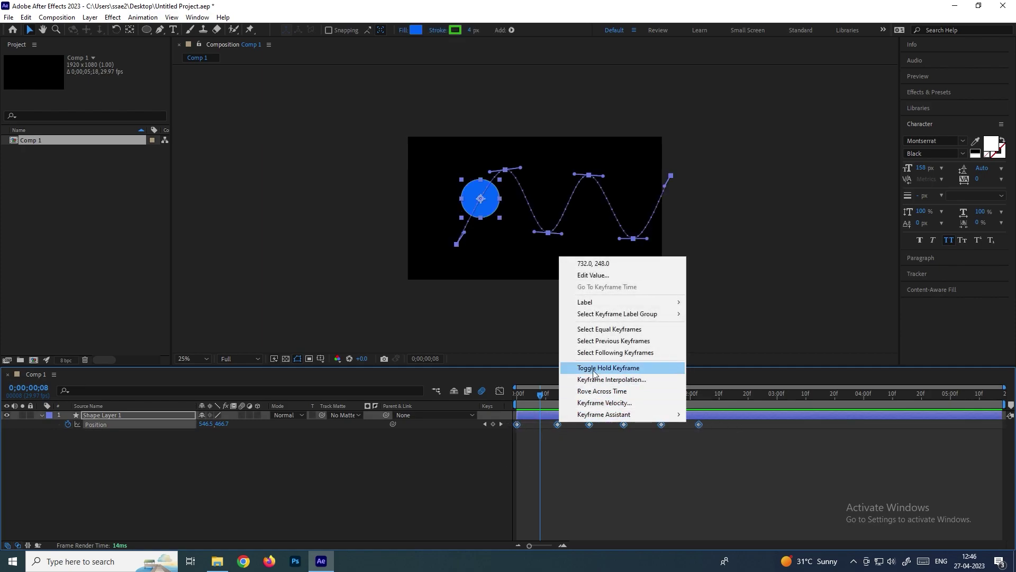
click(612, 369)
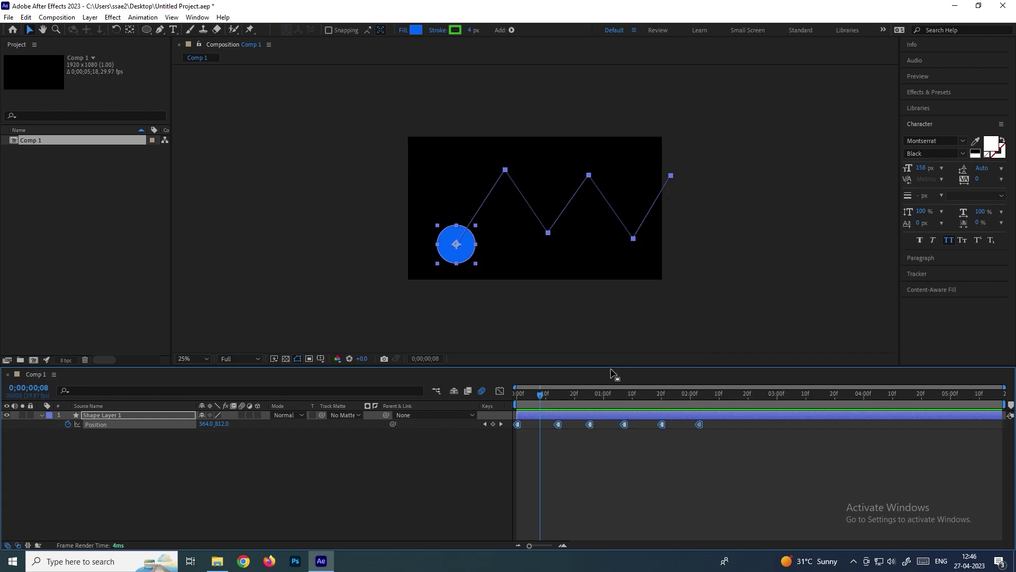
click(524, 430)
Check the hold motion by scrubbing between frame 0 and frame 14 and playing the animation from the start.
drag(527, 393, 557, 396)
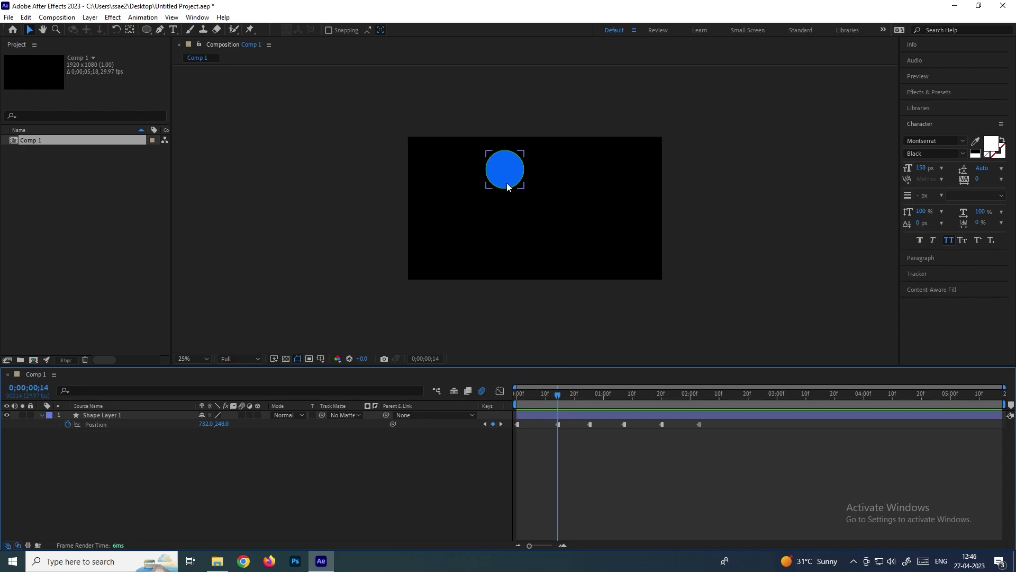
drag(567, 398, 506, 389)
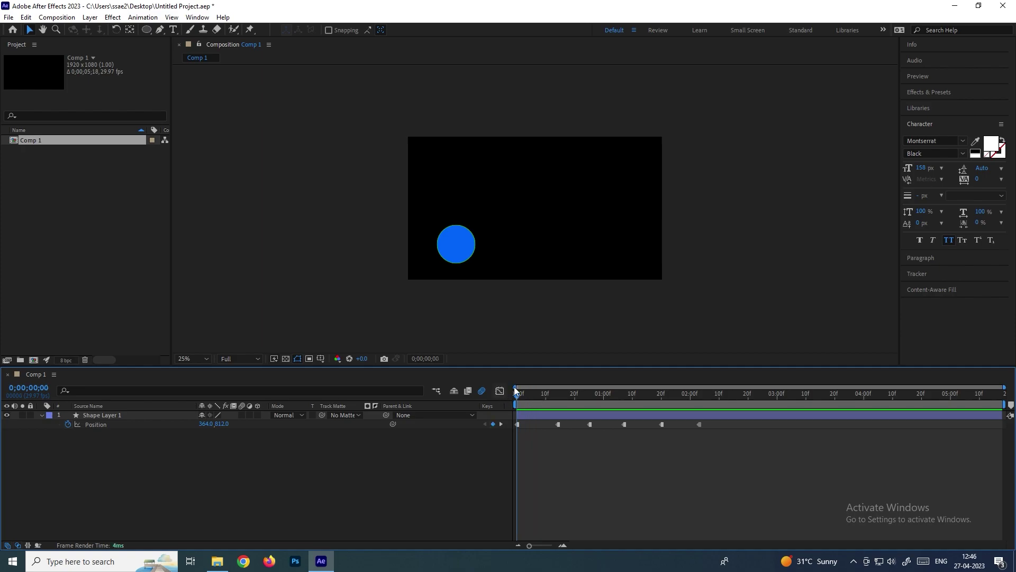
key(space)
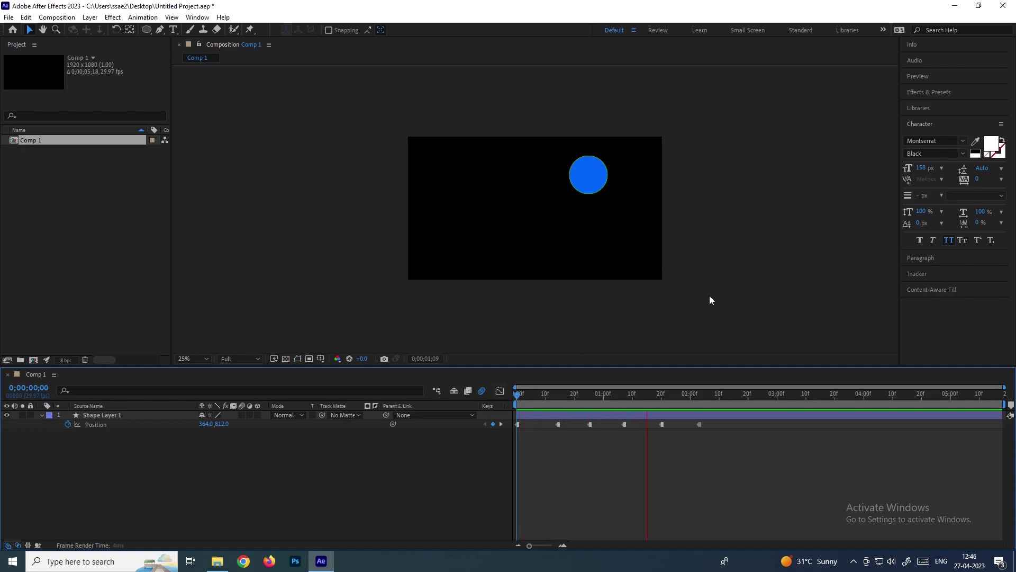
key(space)
drag(706, 397, 513, 393)
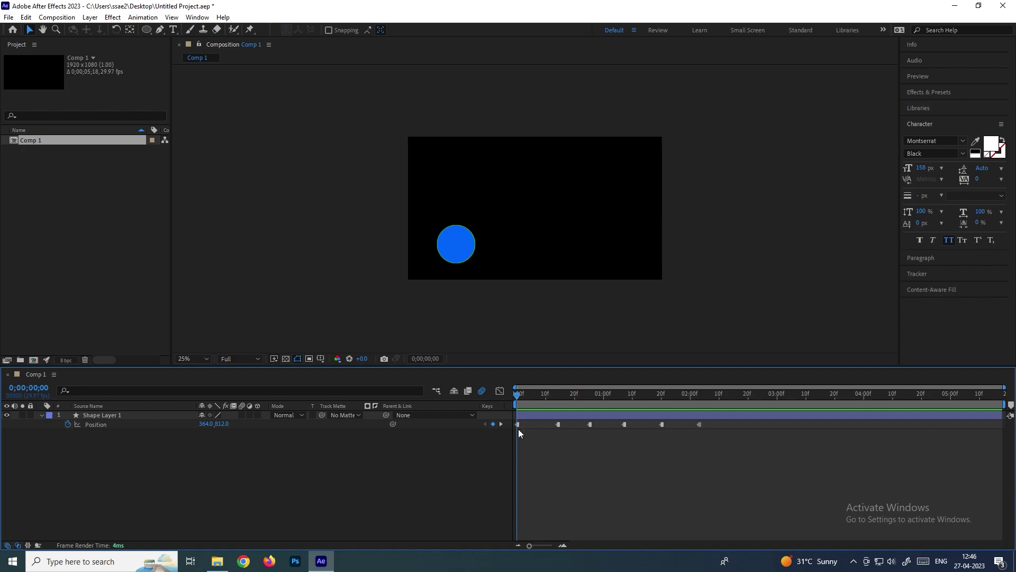
click(519, 425)
drag(535, 402, 558, 405)
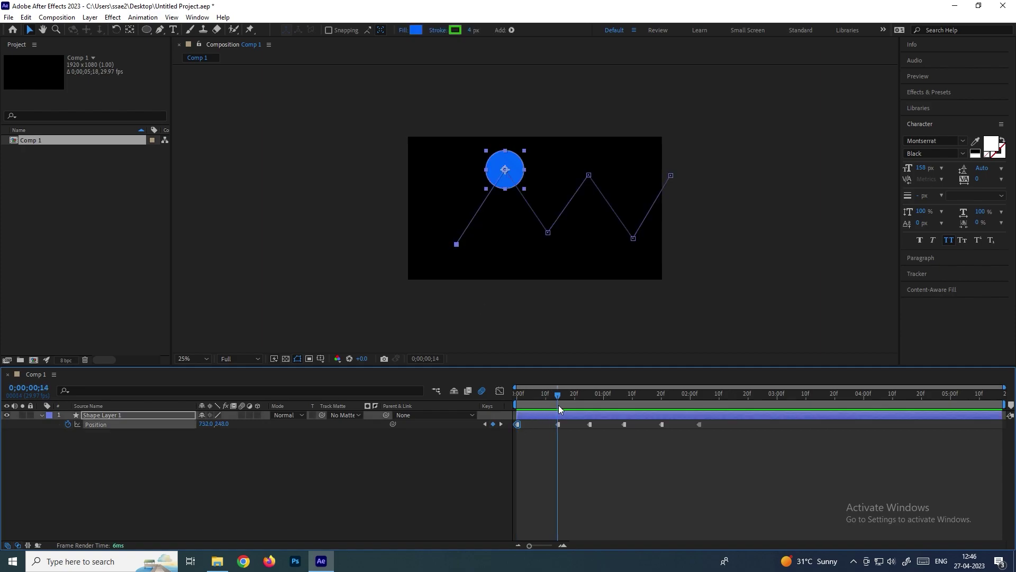
Convert all the hold Position keyframes back to linear keyframes and preview the motion from frame 0.
drag(745, 475, 508, 419)
ctrl+click(519, 425)
drag(556, 397, 495, 389)
key(space)
key(space)
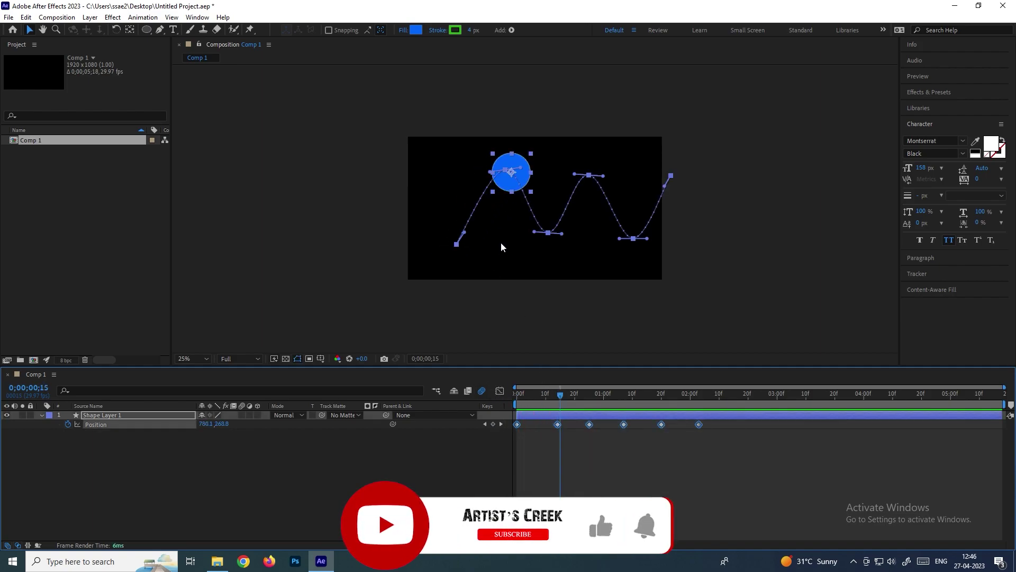